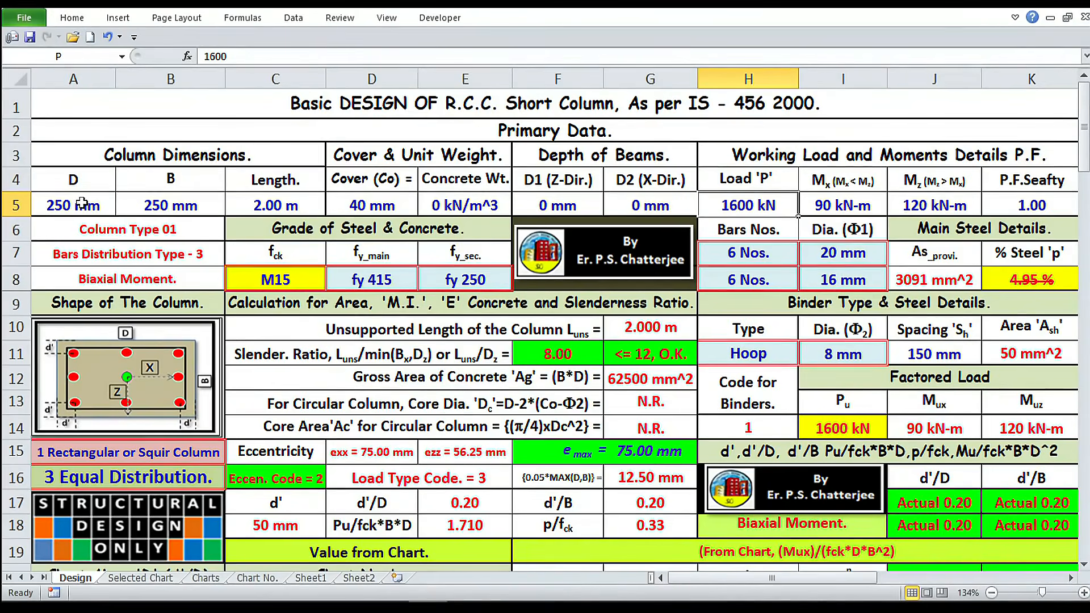
Step: Set the column dimensions to D 600 mm and B 450 mm, with a length of 3 m
click(82, 203)
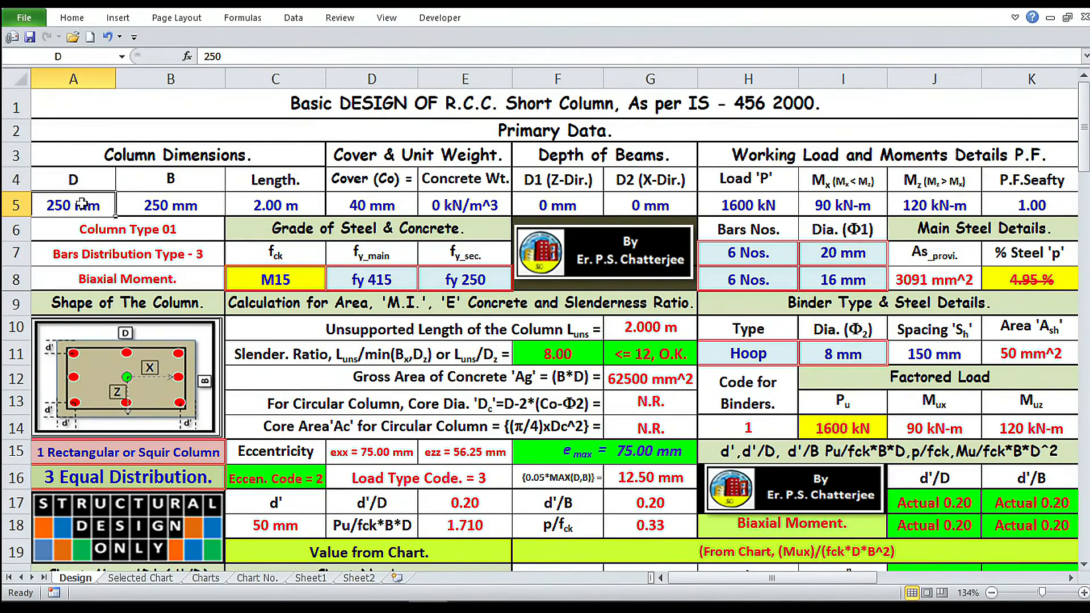
text(600)
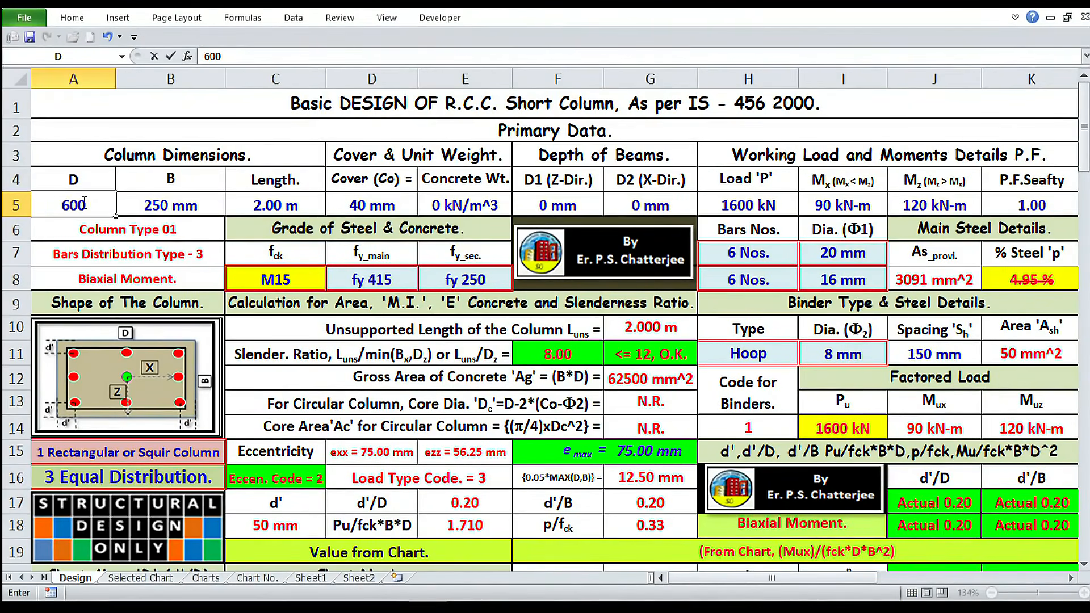
click(195, 199)
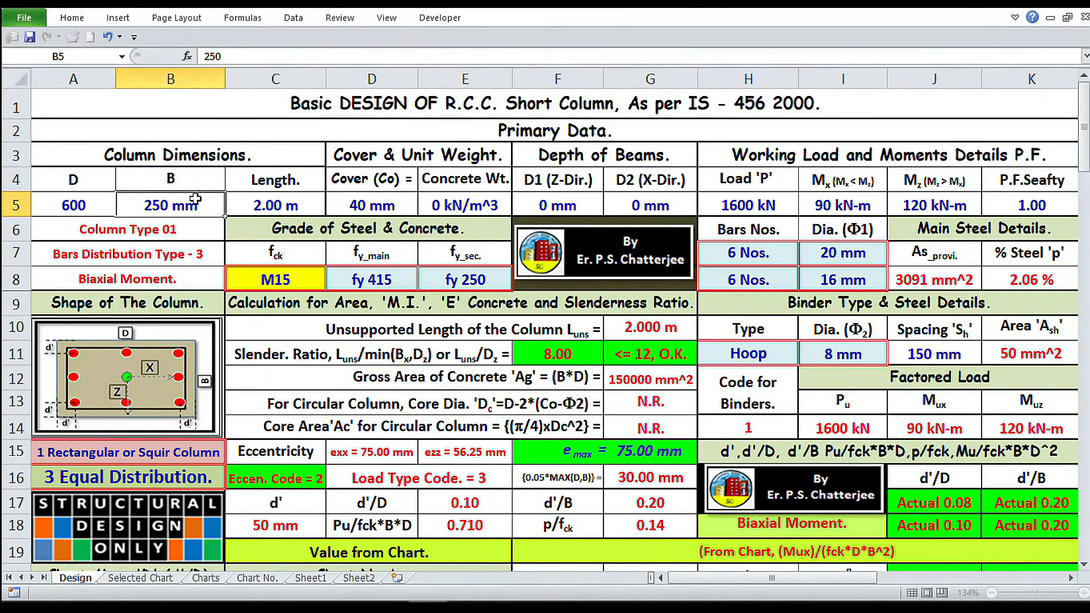
text(450)
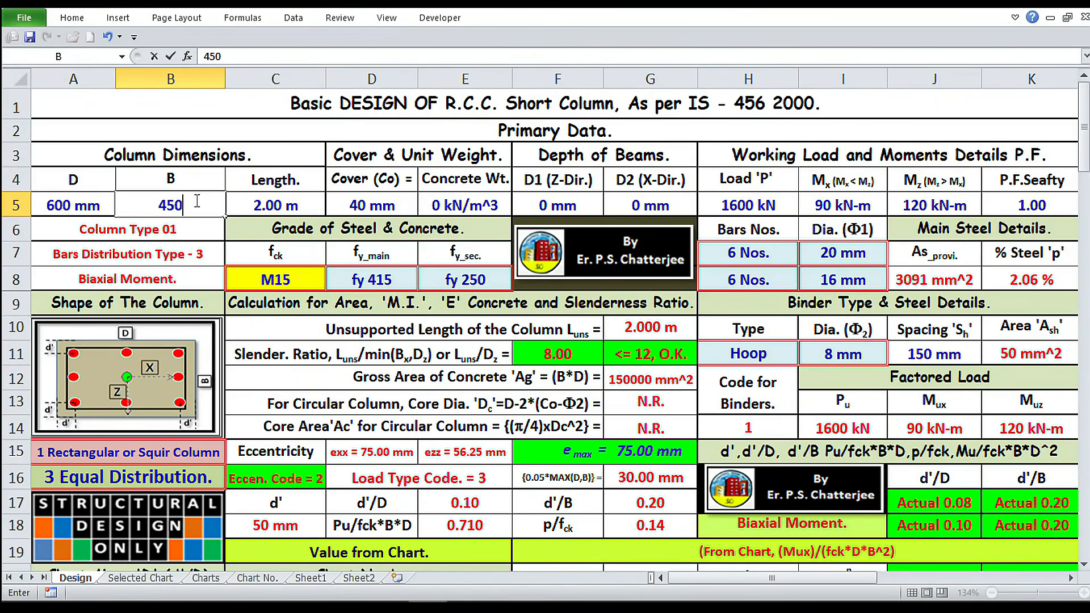
click(312, 211)
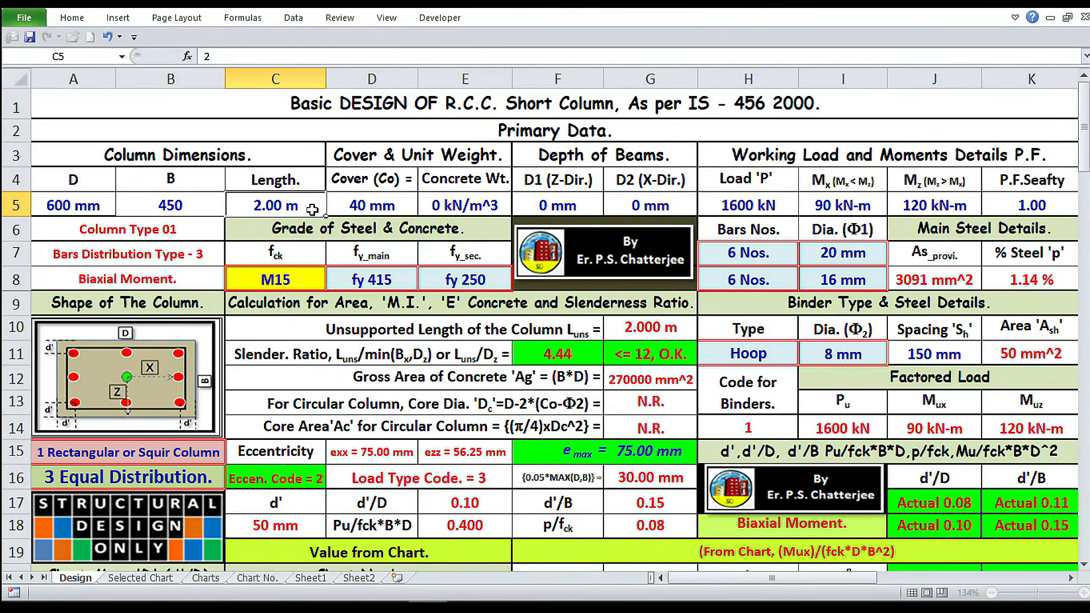
text(3)
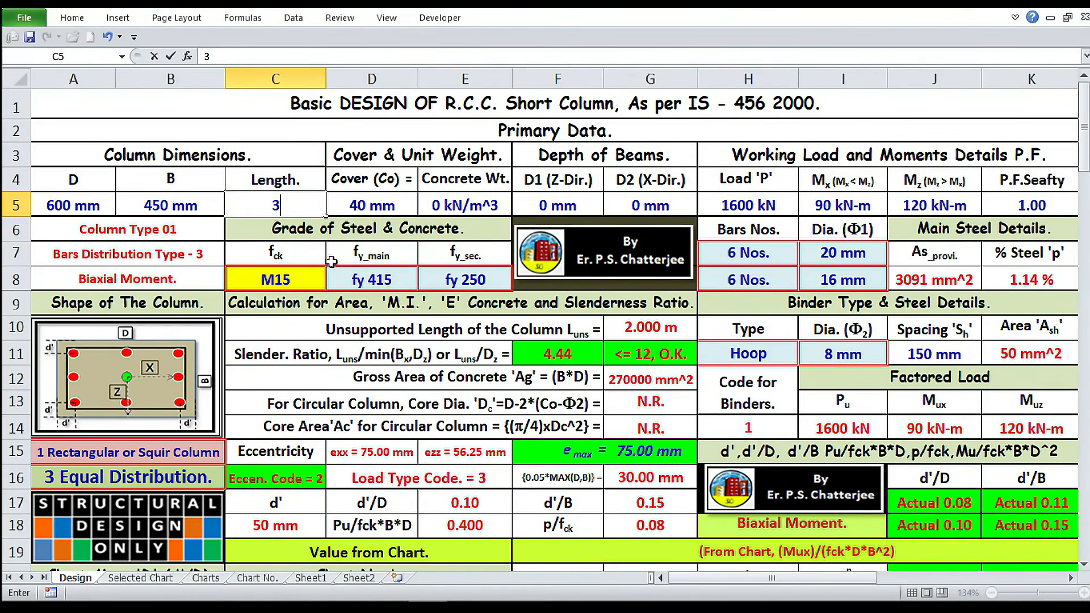
Step: Change the concrete grade fck to M20
click(307, 277)
click(332, 282)
click(265, 313)
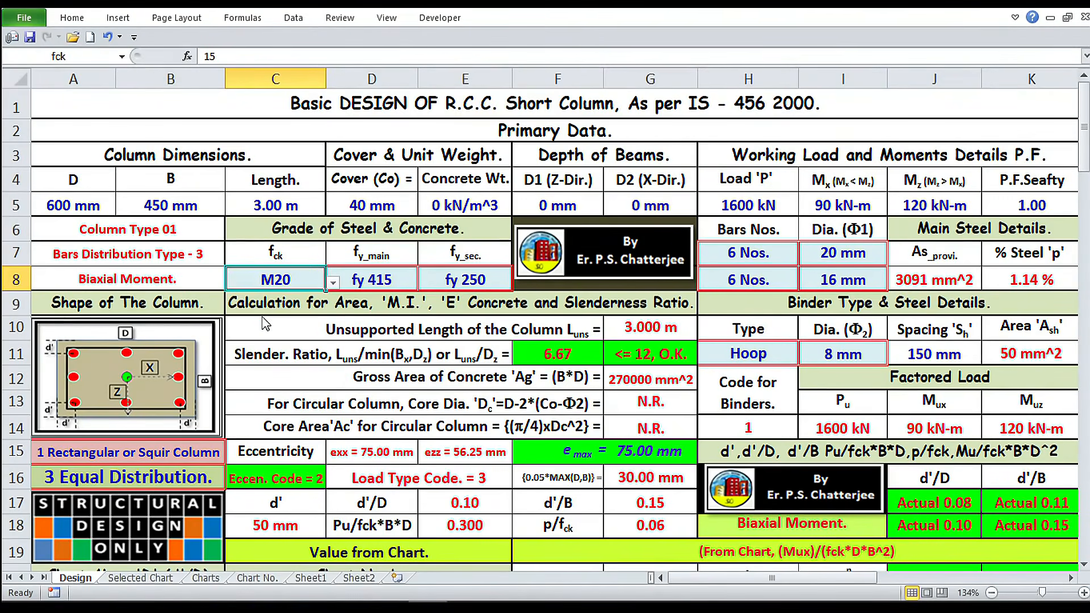
click(393, 279)
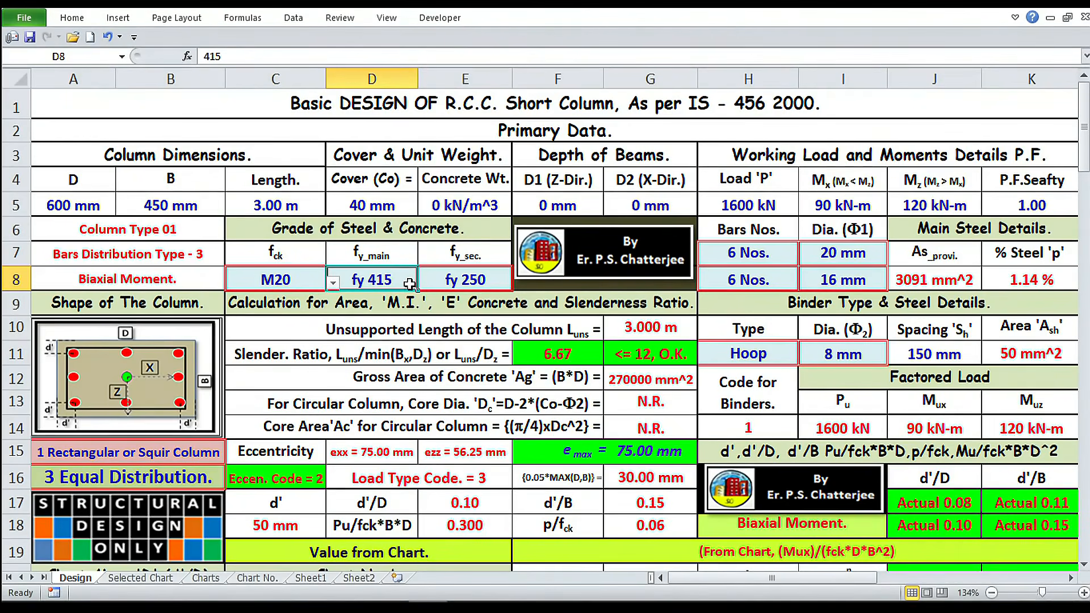
Step: Set the working load P to 3000 kN and both moments Mx and Mz to 0
click(743, 204)
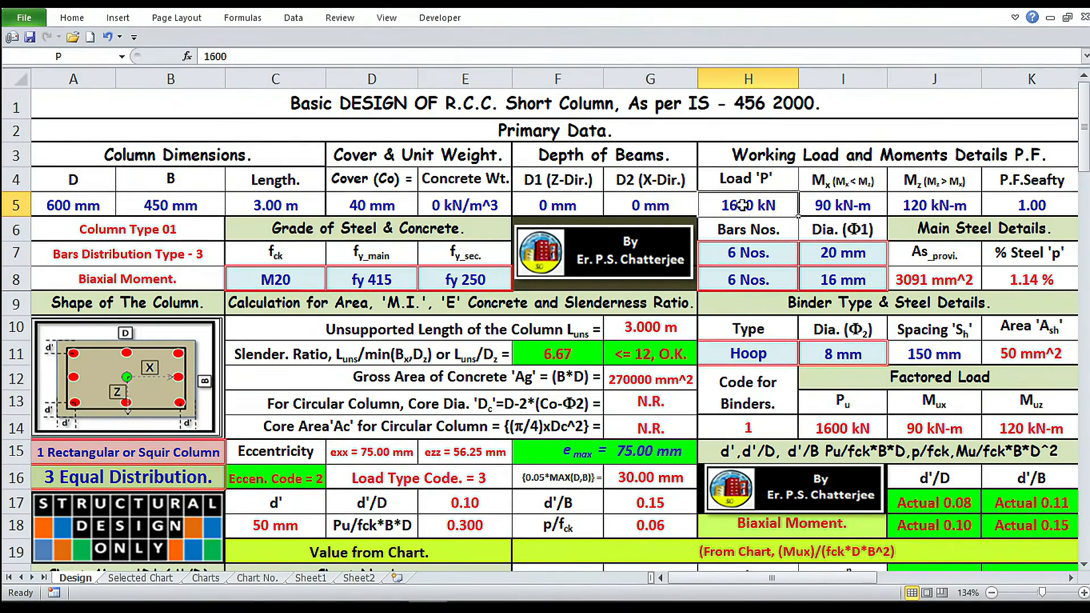
text(3000)
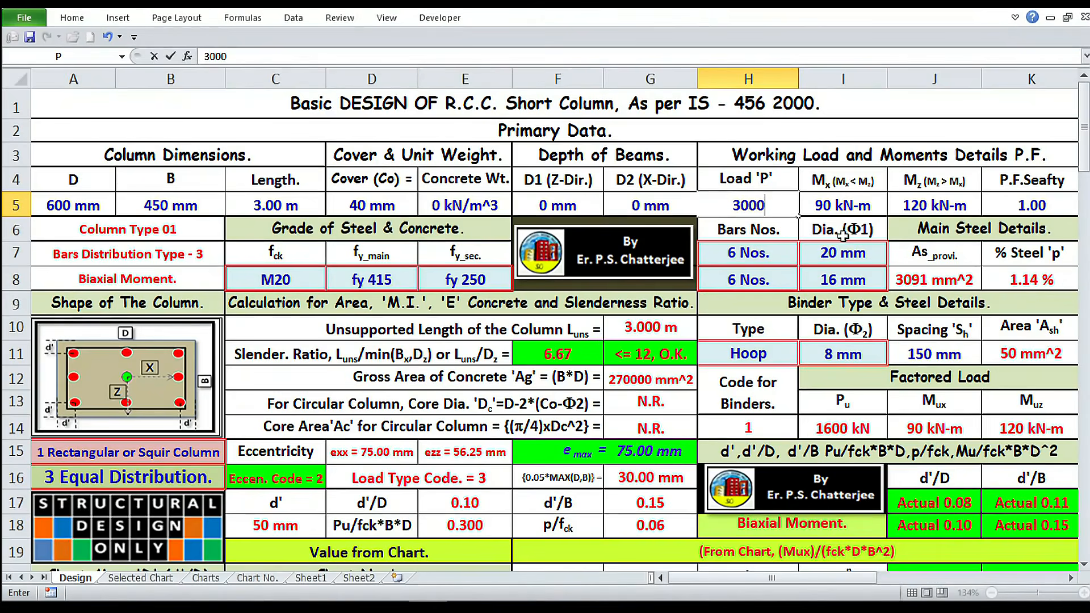
click(838, 196)
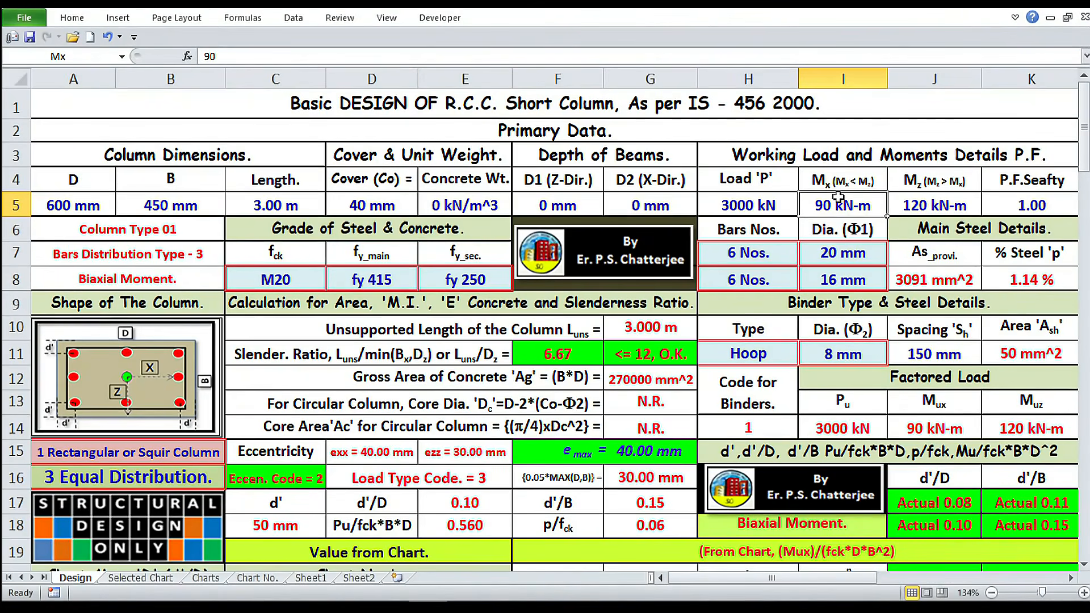
text(0)
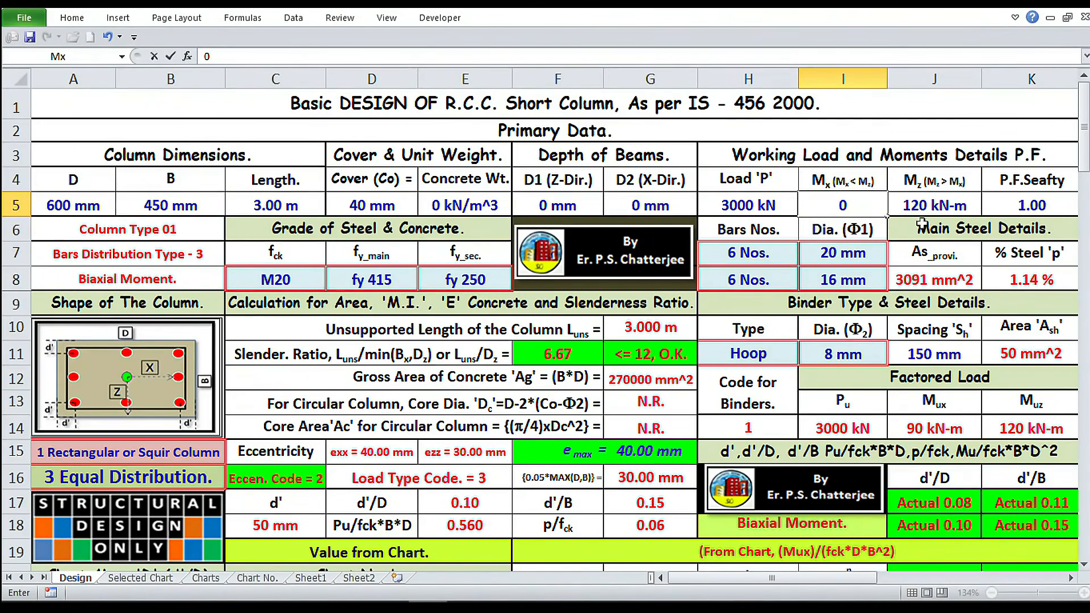
click(937, 206)
text(0)
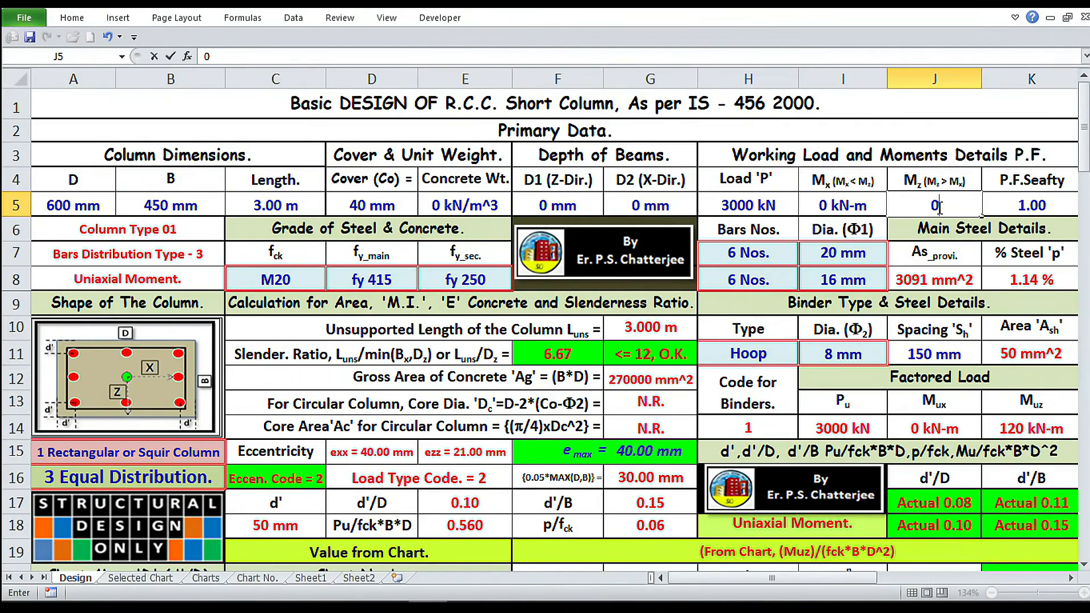
Step: Try a 12 mm diameter for the second group of main bars, and try 4 bars in that group
click(1004, 279)
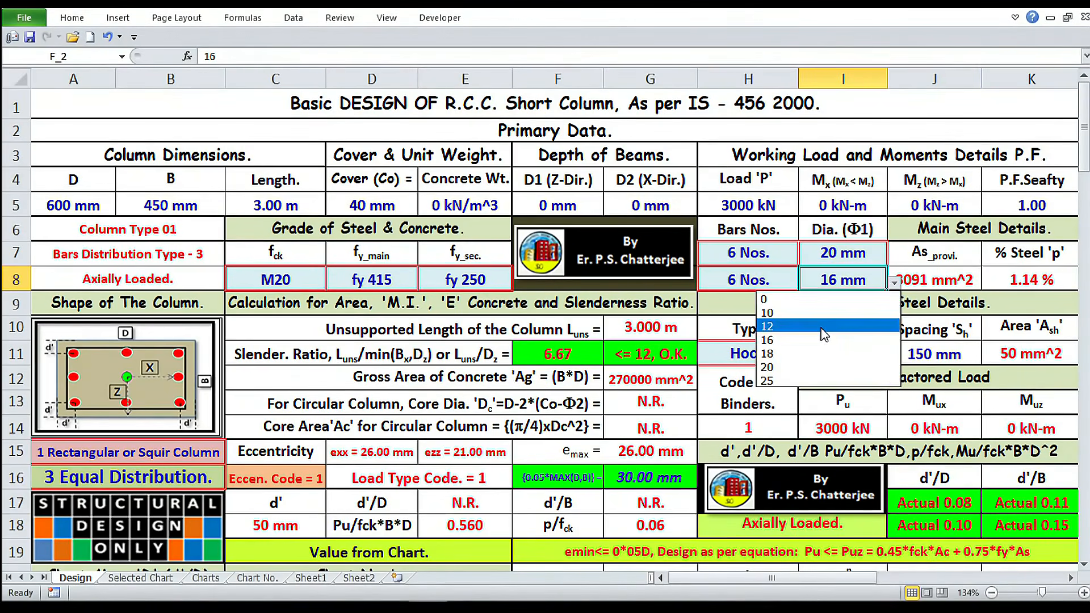
click(822, 327)
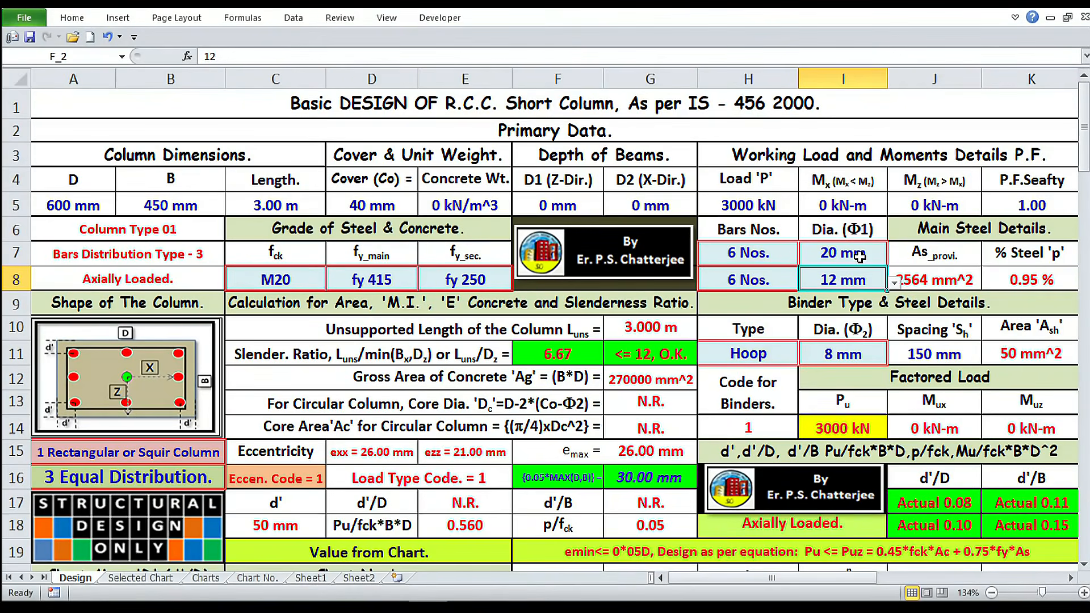
click(742, 359)
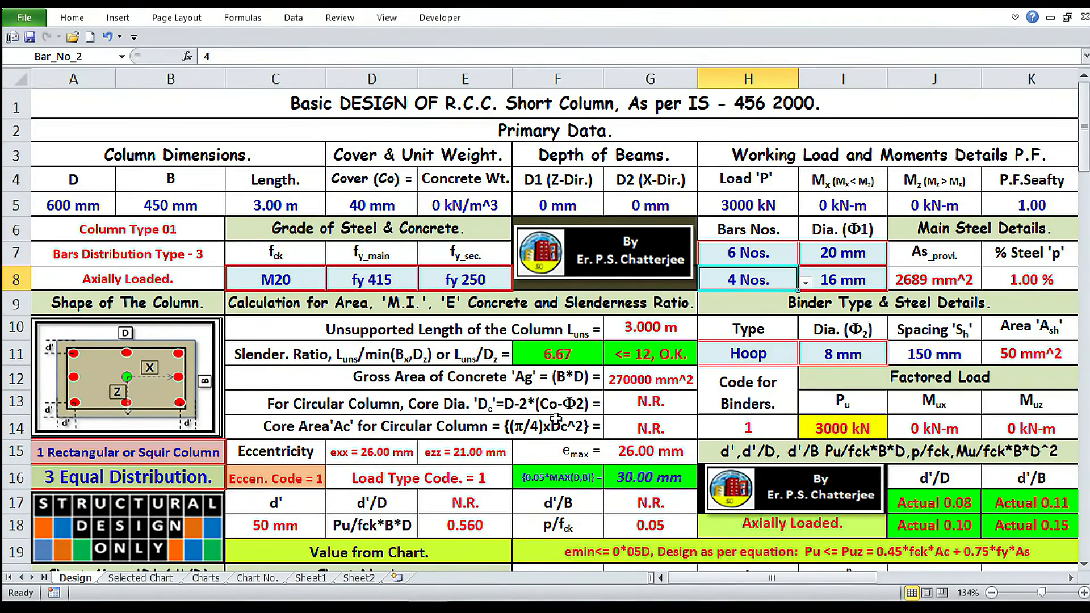
Step: Increase the number of bars in the second main steel group to 5, then to 6
scroll(556, 418, down, 1)
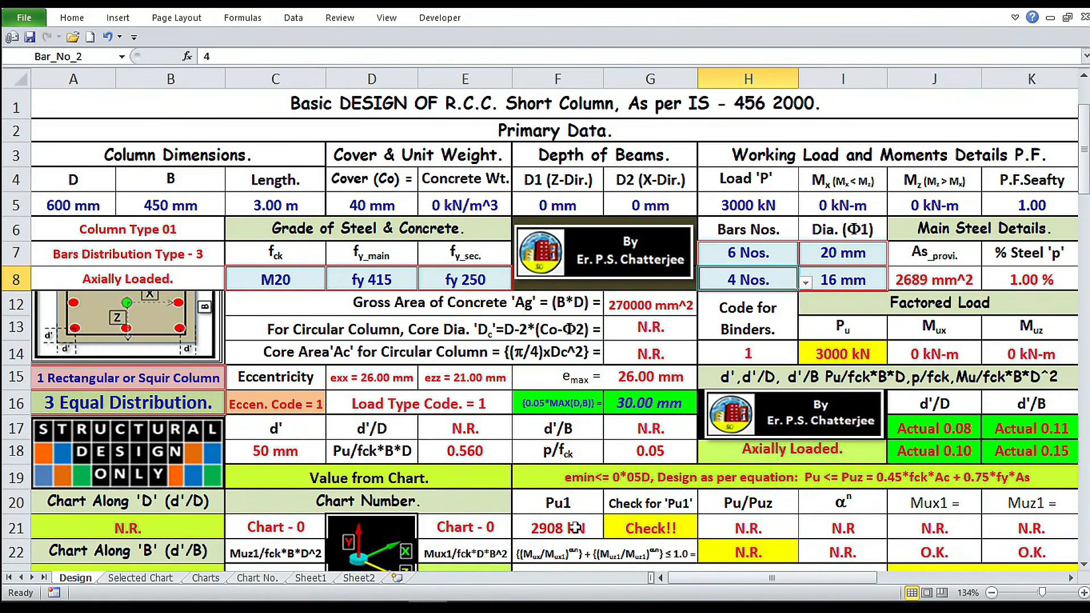
click(807, 282)
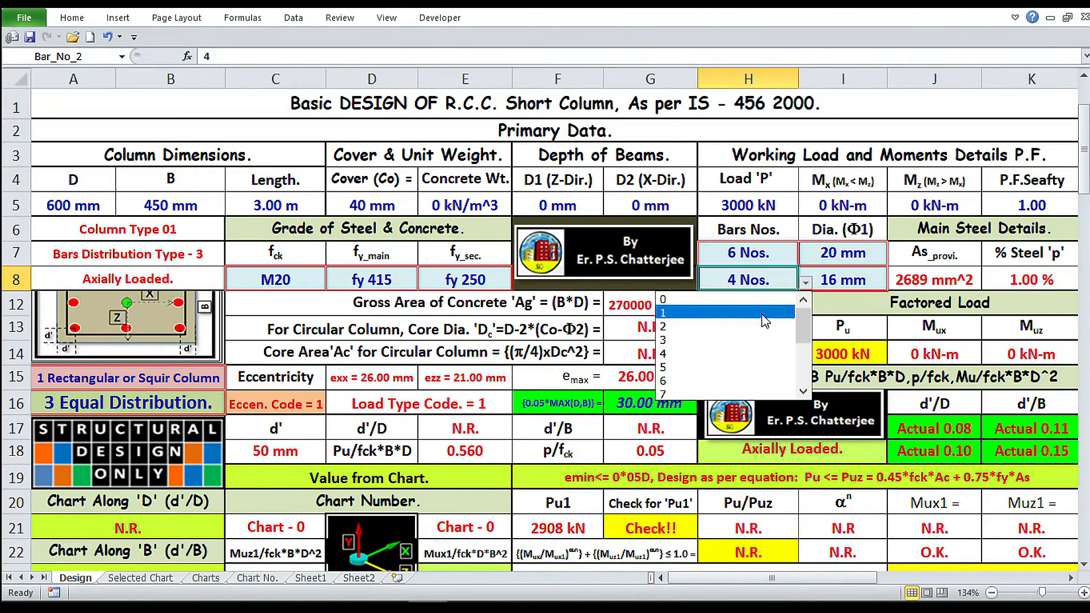
click(726, 369)
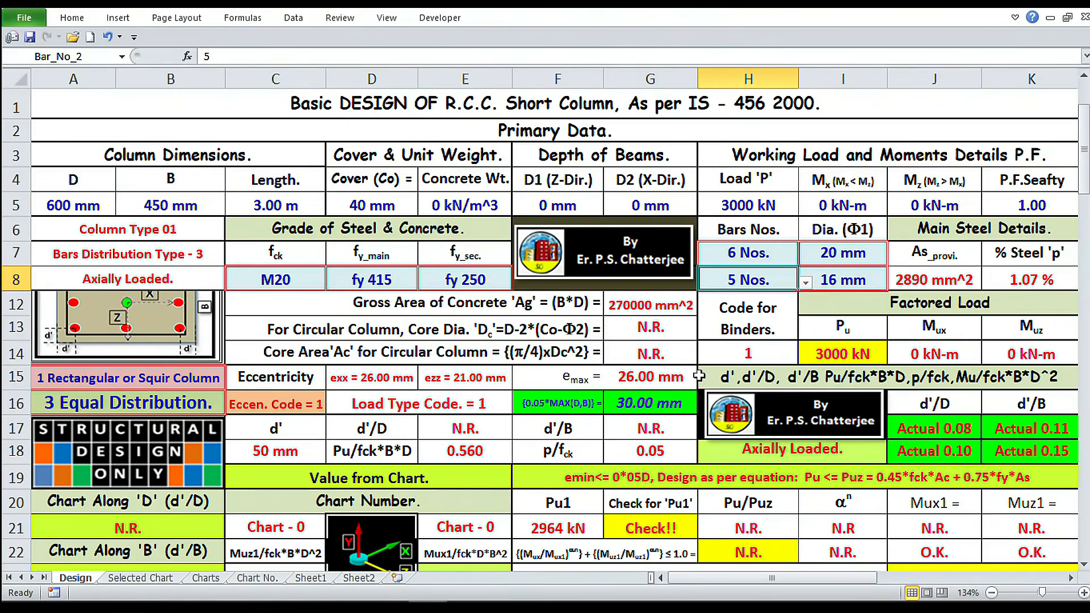
click(806, 283)
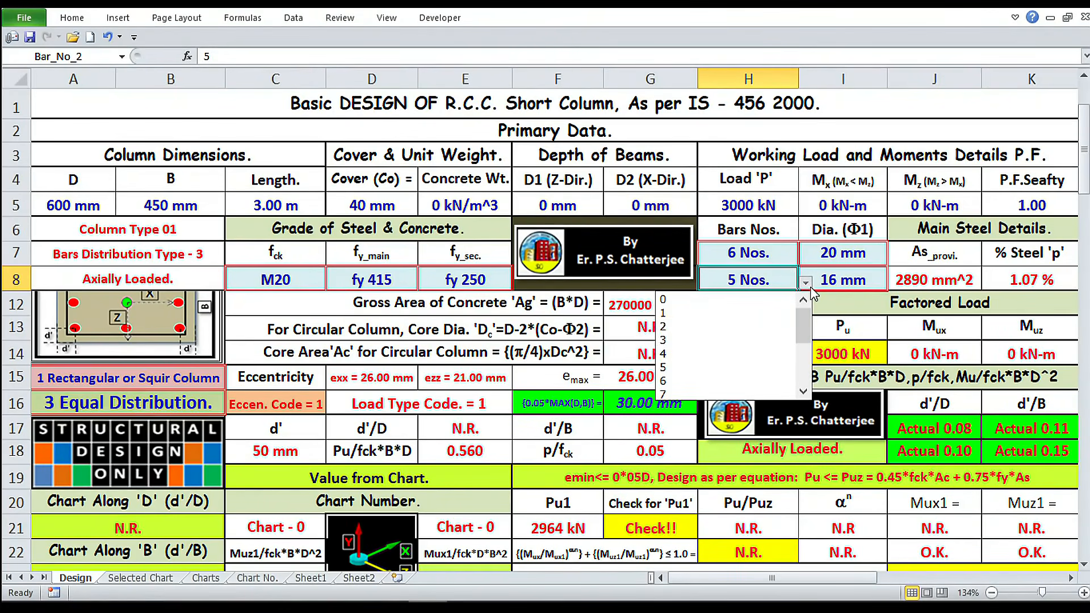
click(739, 381)
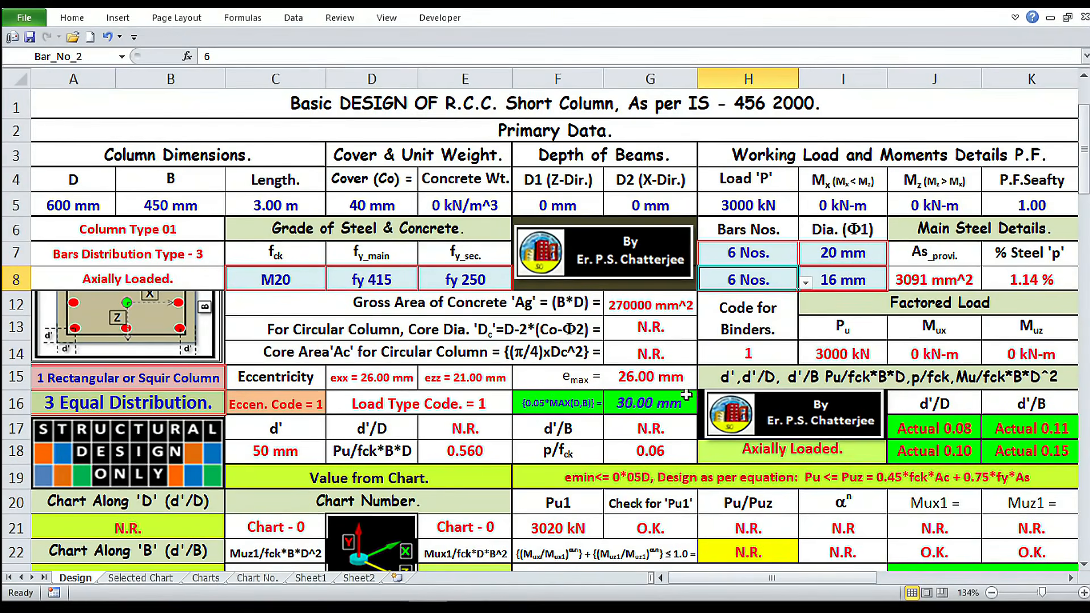
Step: Review the Pu1 check, the overall design check and the Design Summary for the column
scroll(643, 399, down, 2)
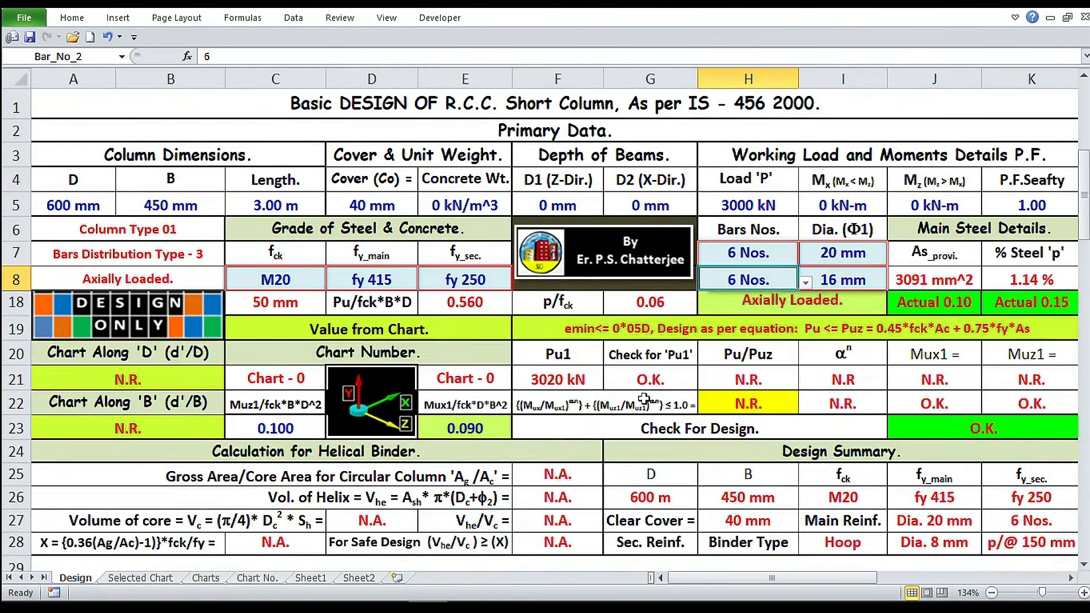
scroll(643, 398, up, 1)
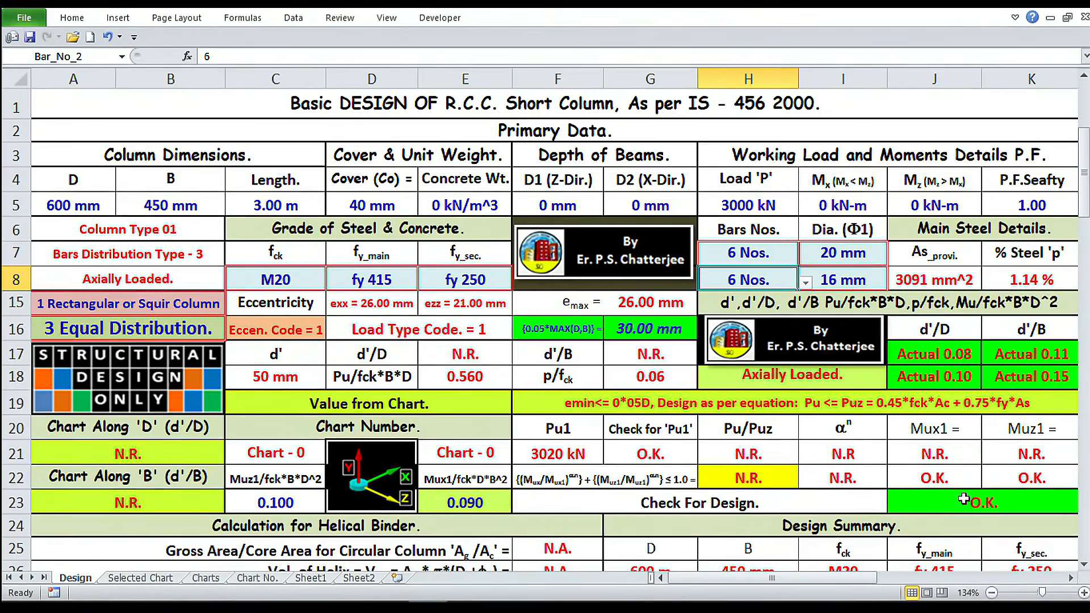
scroll(645, 448, down, 4)
scroll(644, 449, up, 3)
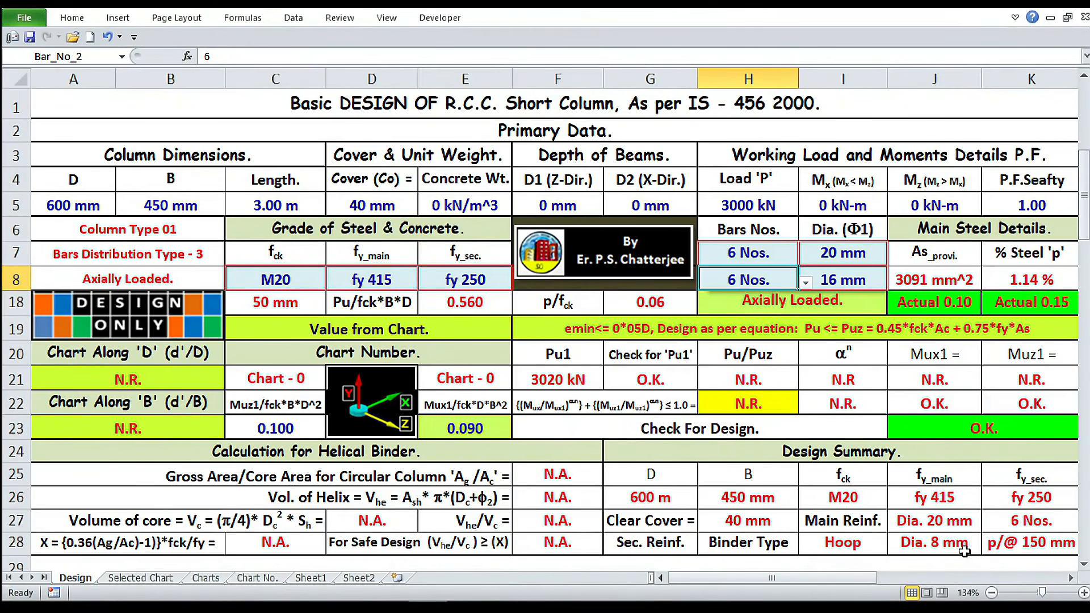
scroll(750, 436, up, 3)
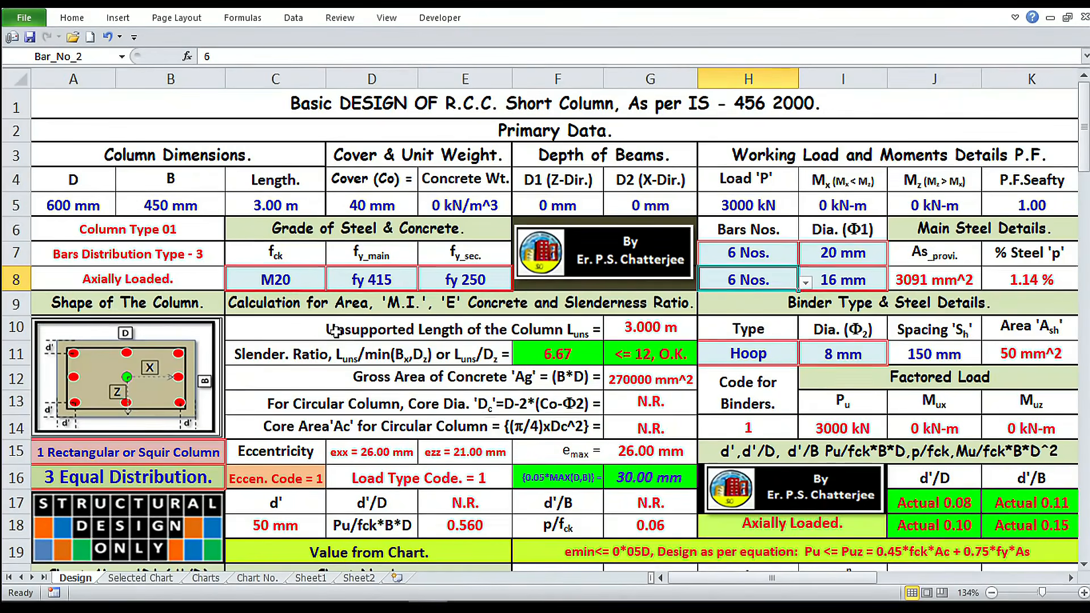
Step: Set the column dimension D to 450 mm and the concrete grade fck to M25
click(72, 206)
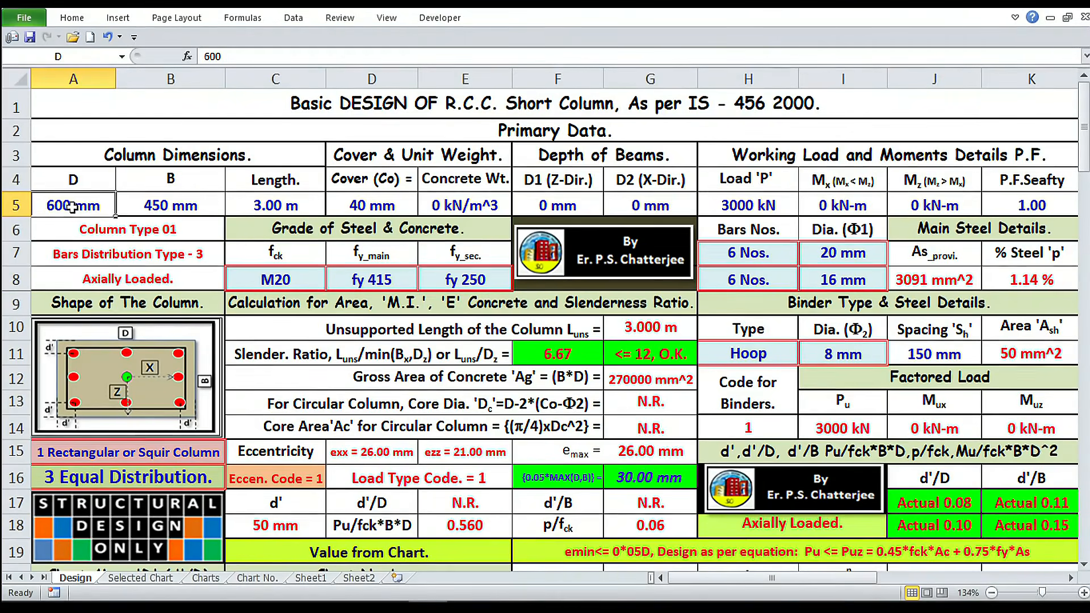
text(450)
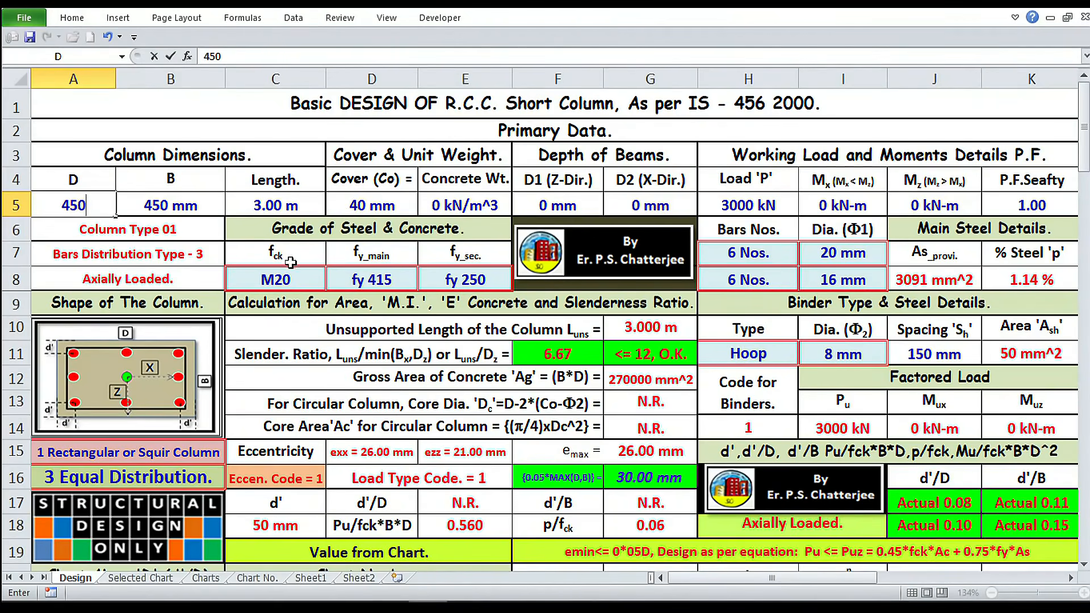
click(306, 277)
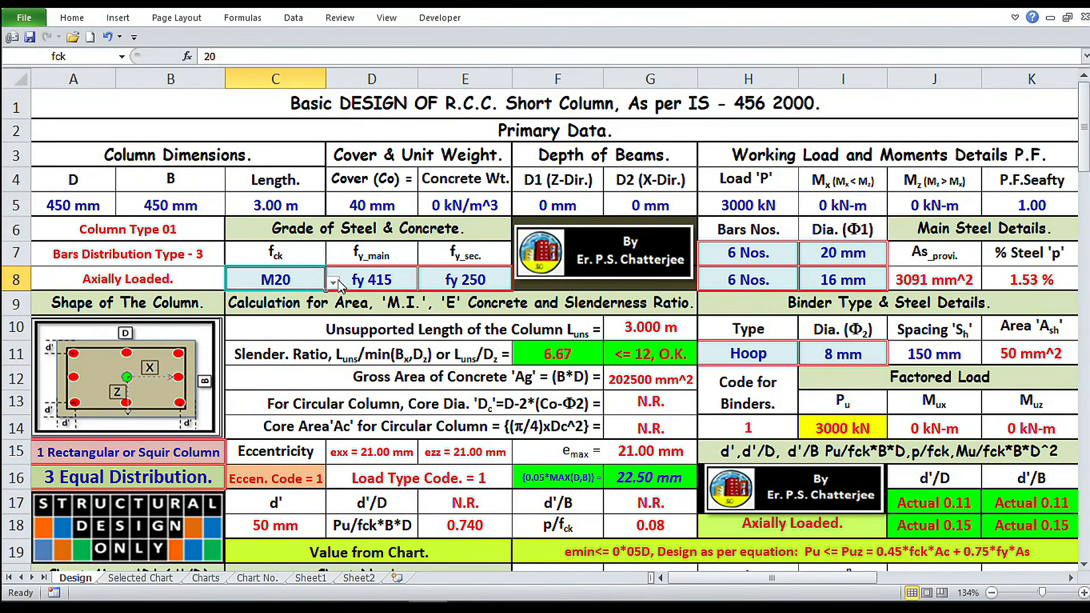
click(337, 283)
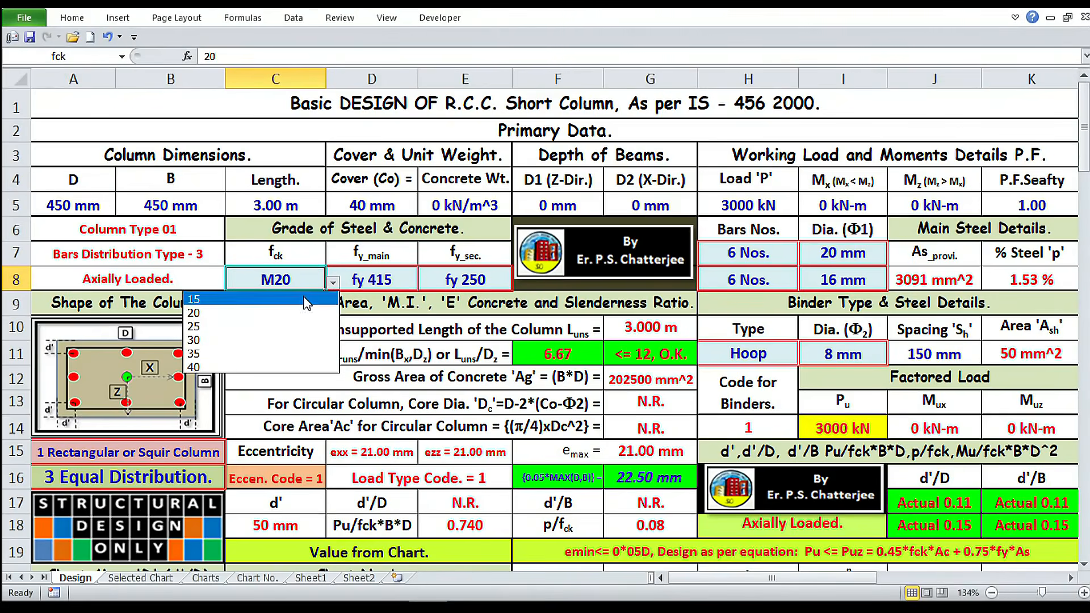
click(282, 327)
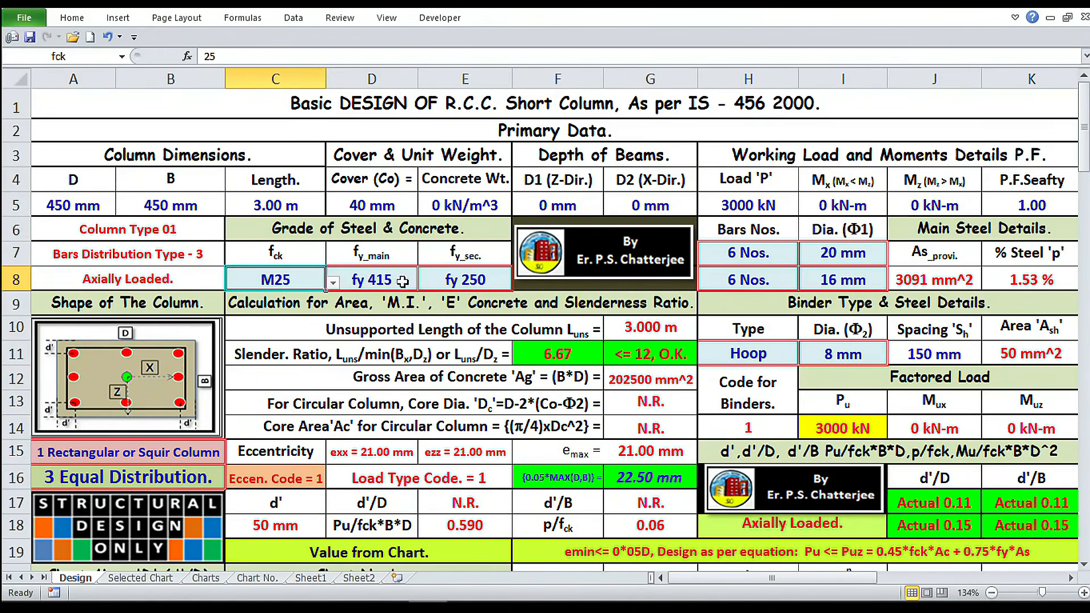
Step: Change the secondary steel grade fy_sec. to fy 415
click(480, 279)
click(519, 282)
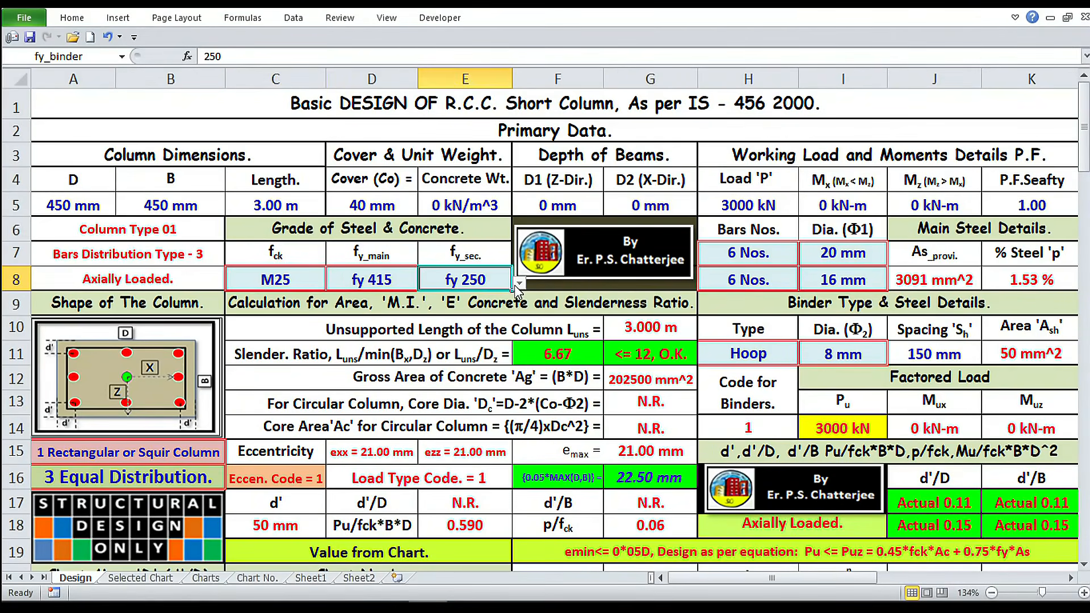
click(474, 312)
Step: Set the working load P to 2500 kN and the moment Mz to 200 kN-m
click(753, 206)
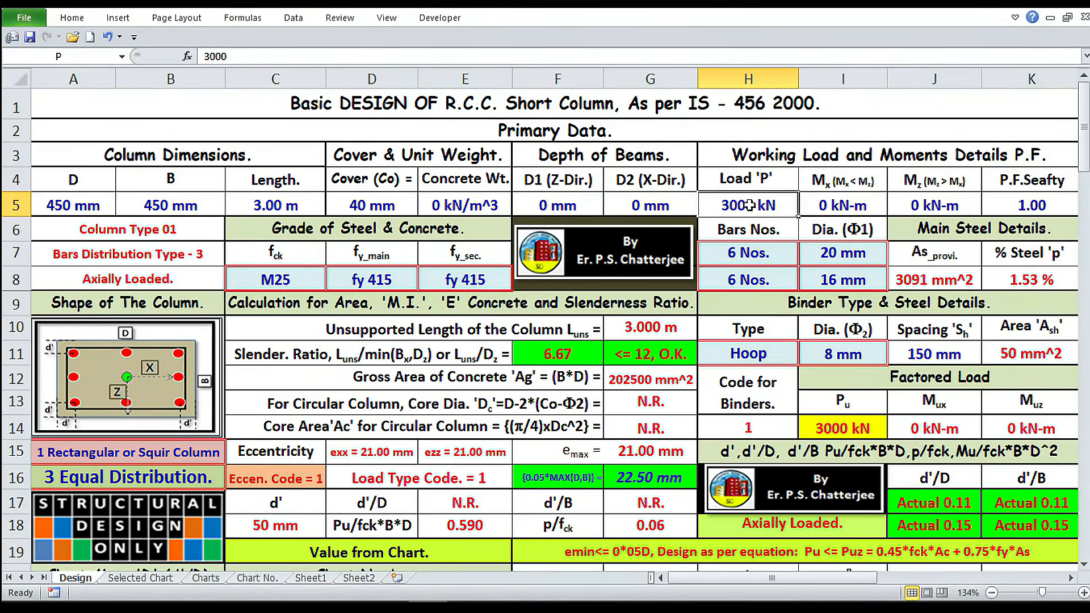
text(25)
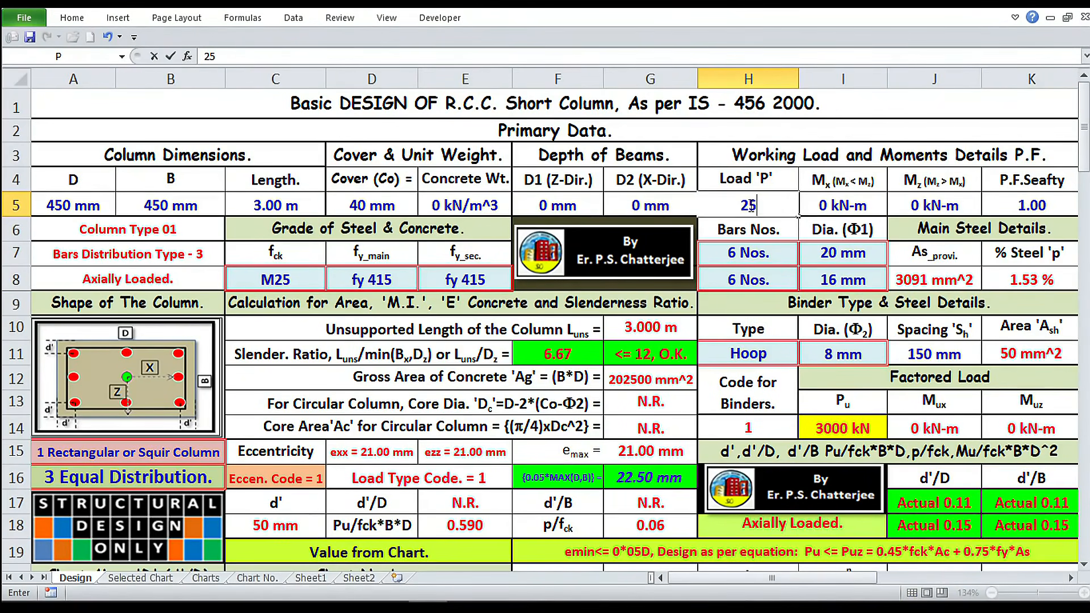
text(00)
click(914, 206)
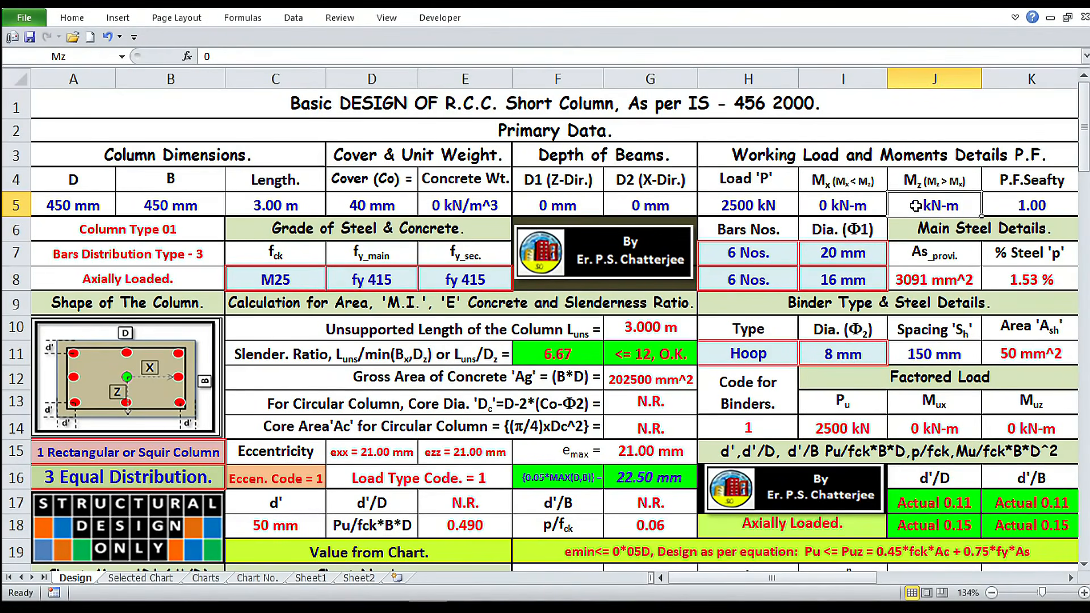
text(200)
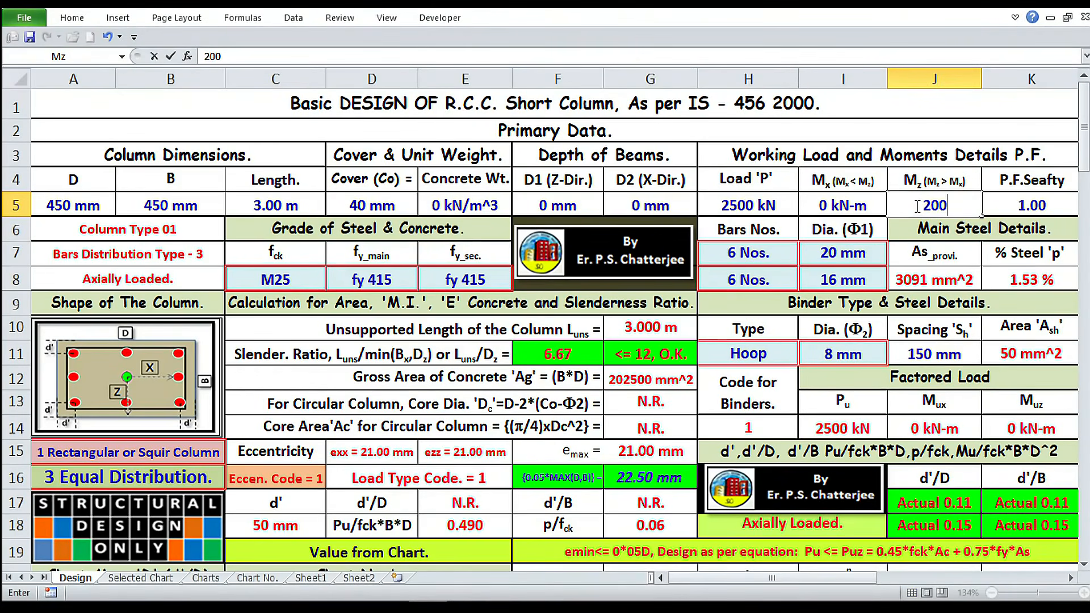
Step: Confirm the 200 kN-m moment Mz and review the eccentricity, chart values, design check and Design Summary
key(Return)
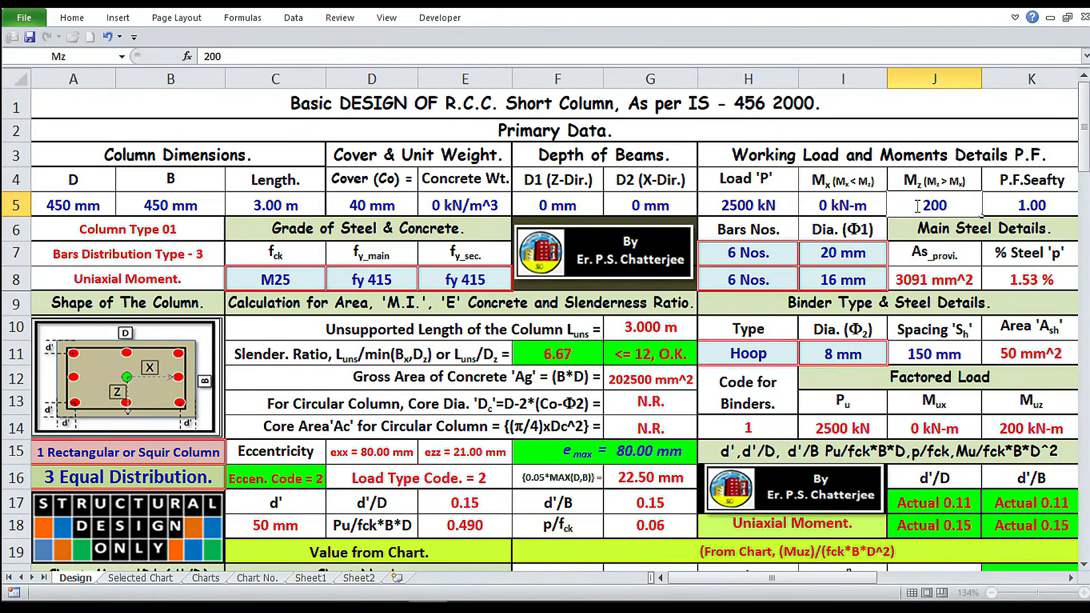
key(Return)
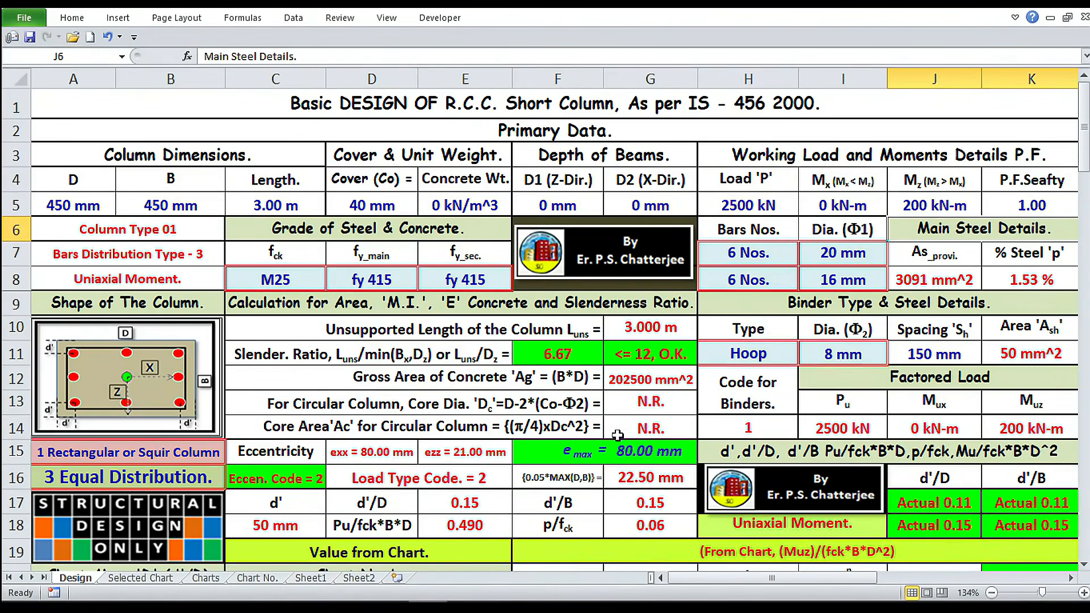
scroll(612, 425, down, 4)
scroll(597, 396, up, 1)
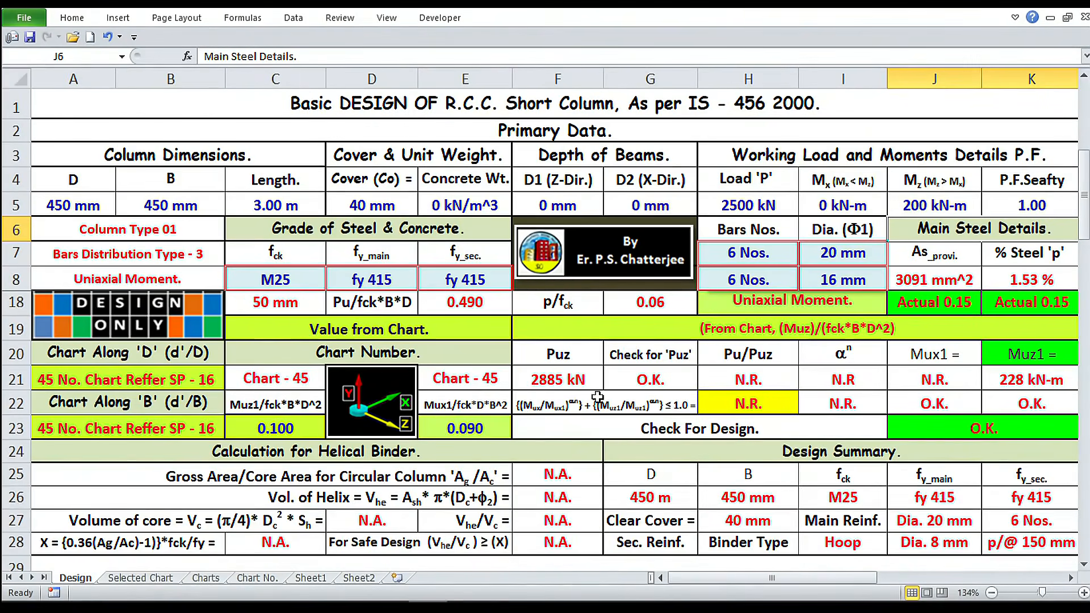
scroll(597, 396, up, 2)
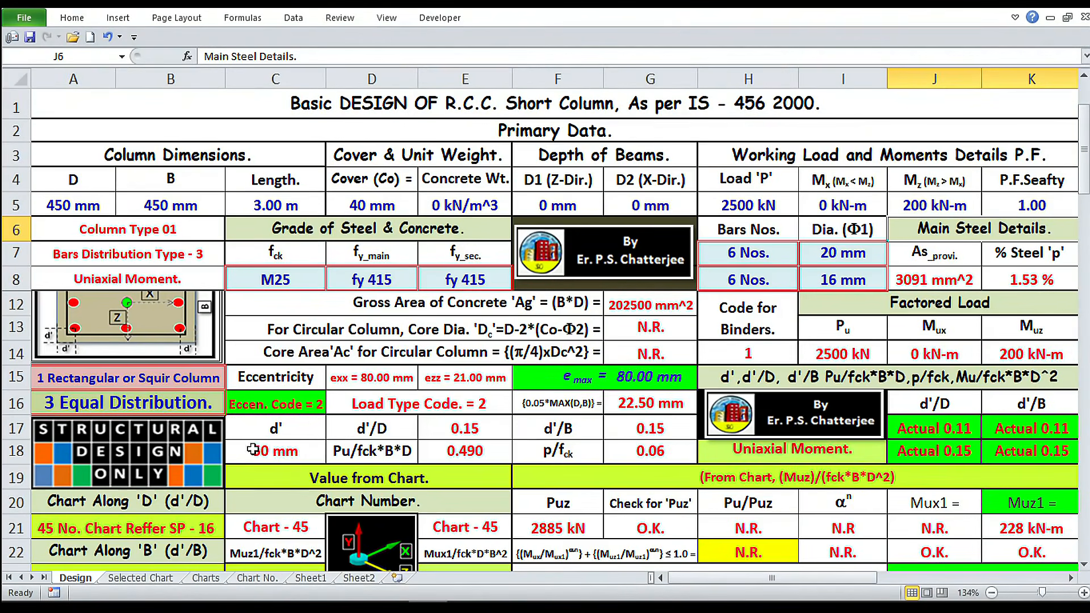
scroll(190, 409, up, 1)
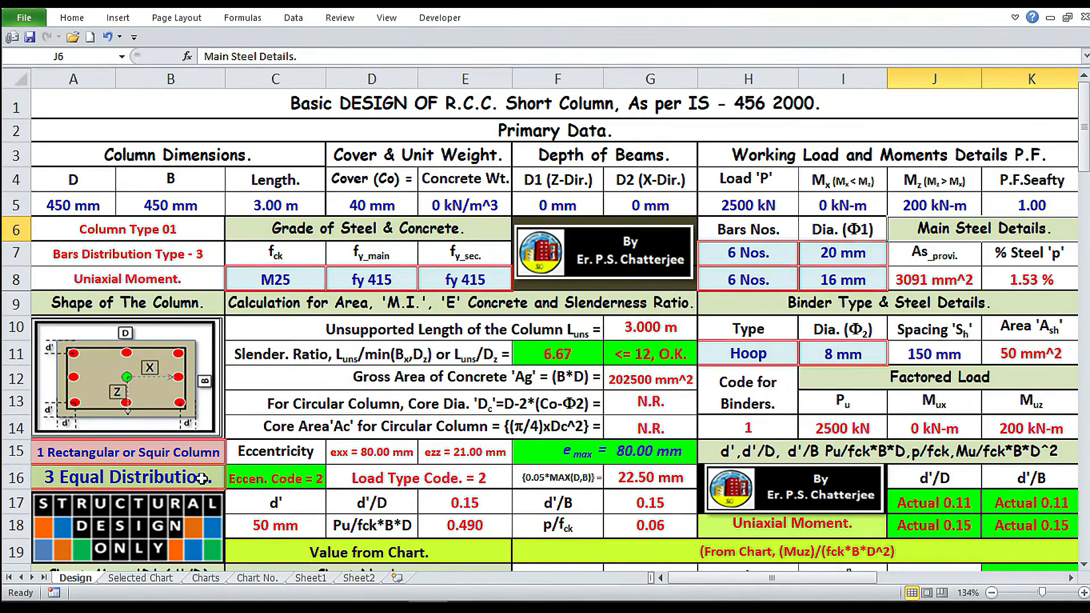
Step: Switch the column shape to 2 Circular Column and restore it to 1 Rectangular or Squir Column
click(210, 454)
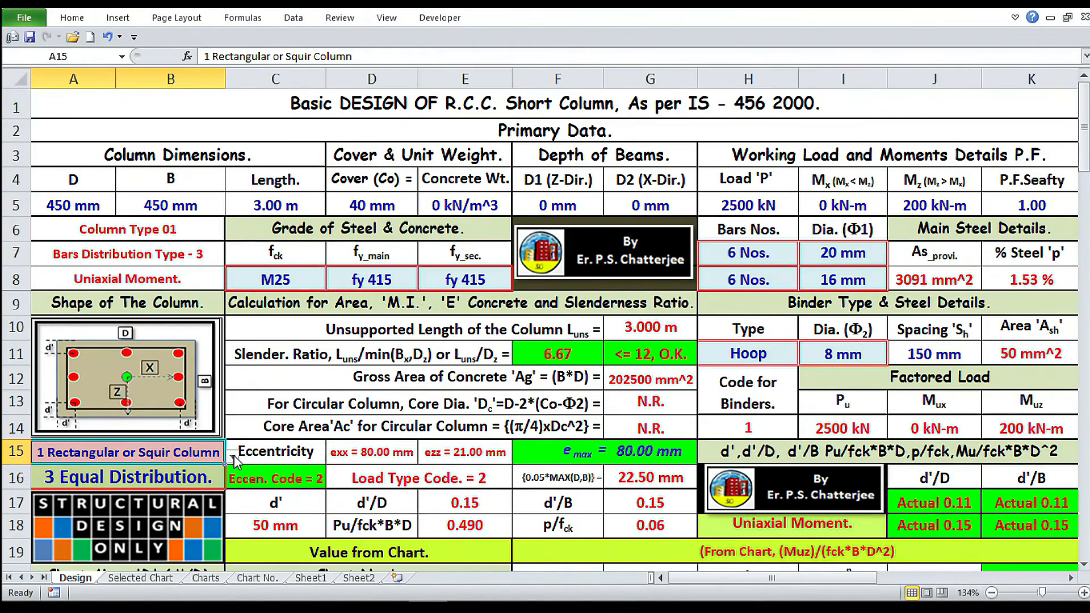
click(232, 457)
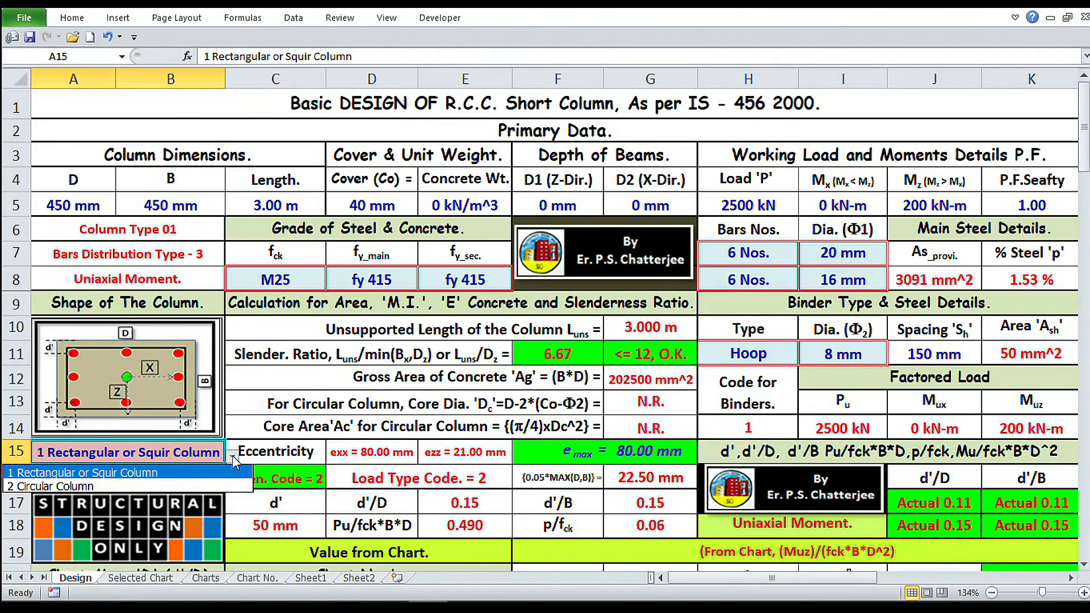
click(193, 483)
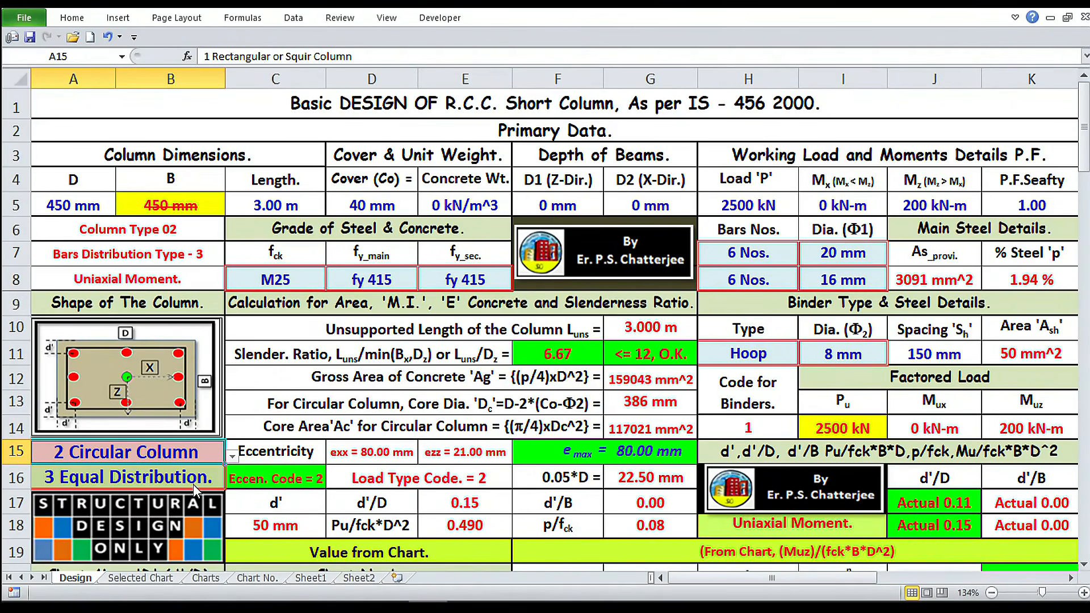
click(213, 436)
click(232, 457)
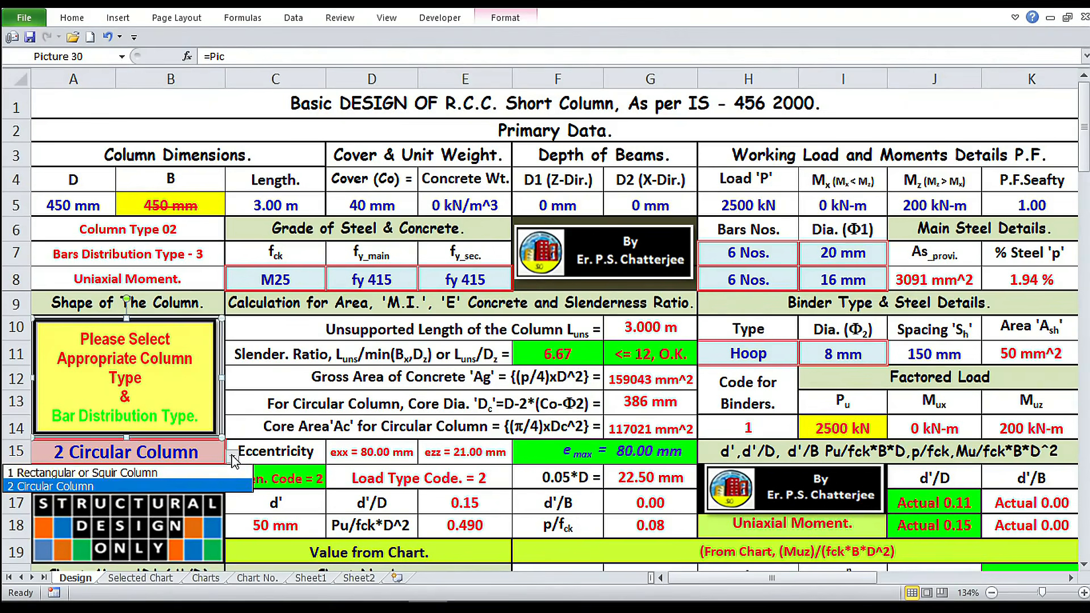
click(202, 476)
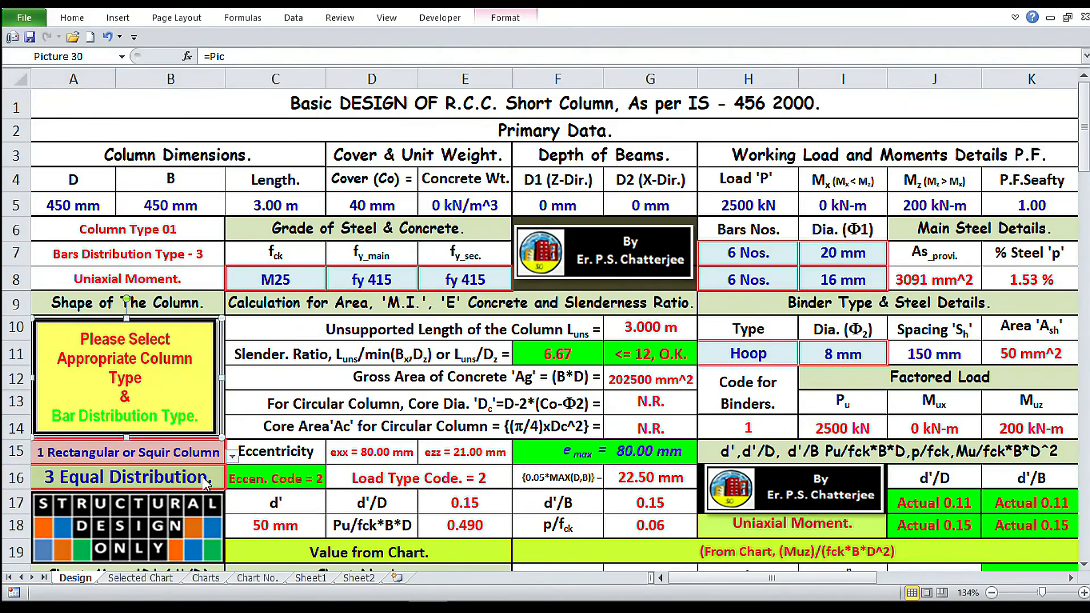
key(Escape)
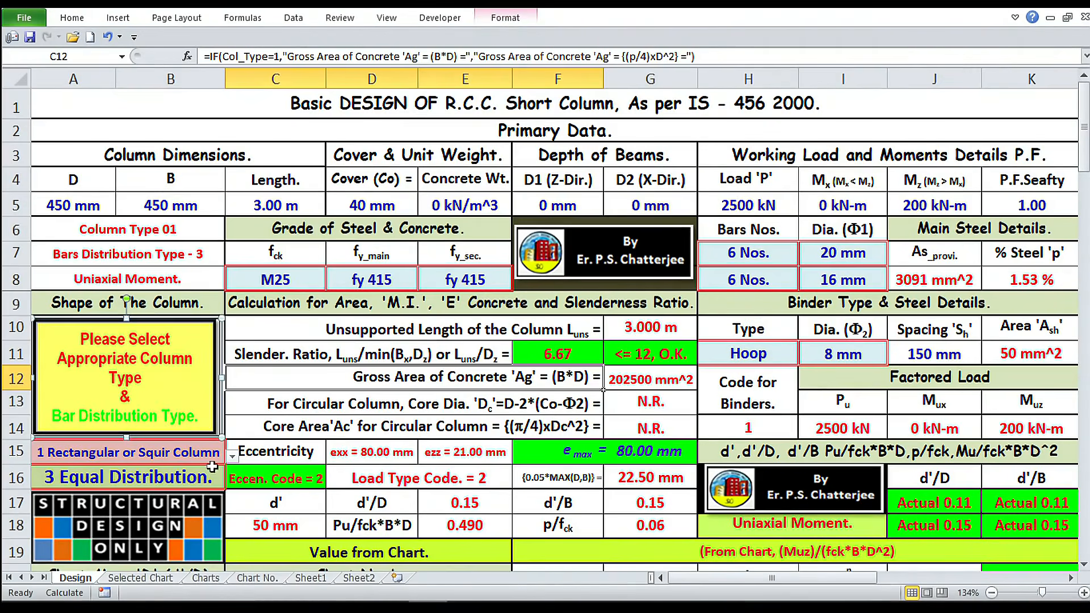
Step: Select bar distribution 1 Distribution Along Z-Axis and enter chart values 0.08 for Muz1/fck*B*D^2 and 0 for Mux1/fck*D*B^2
click(176, 476)
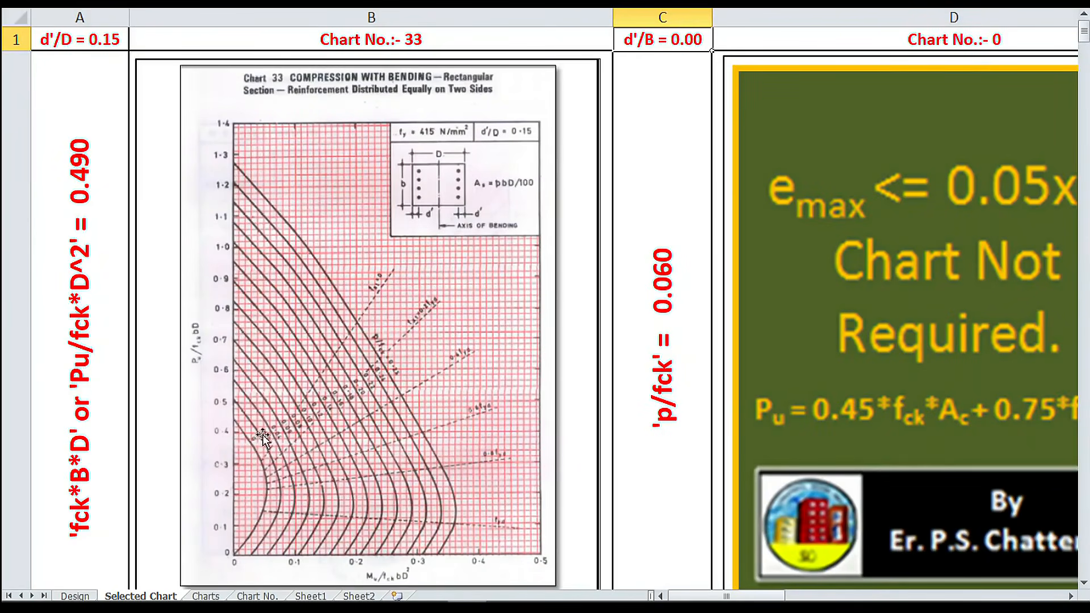
click(79, 598)
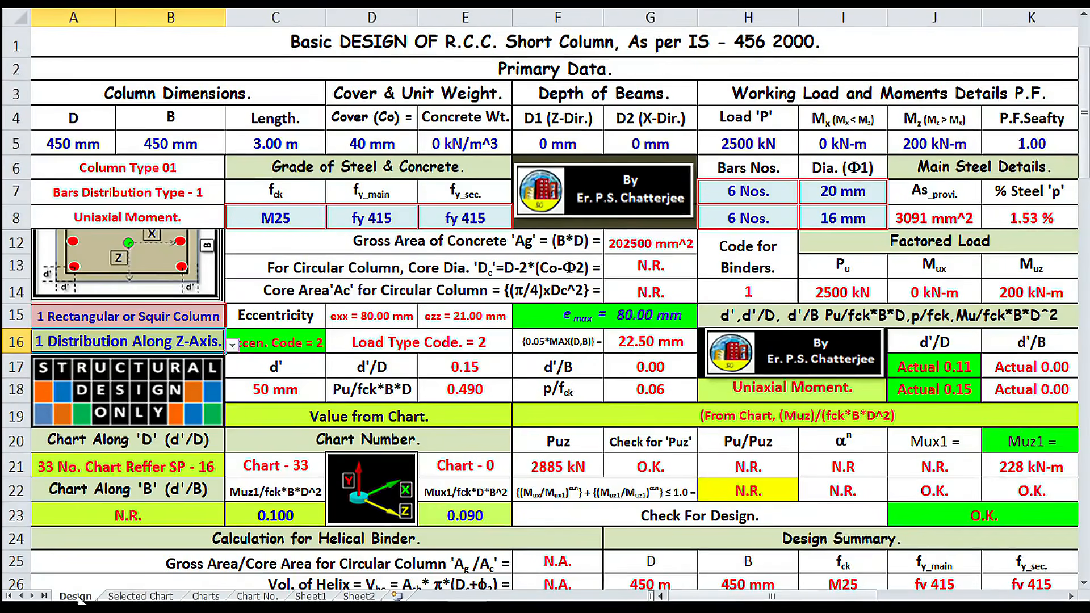
click(290, 516)
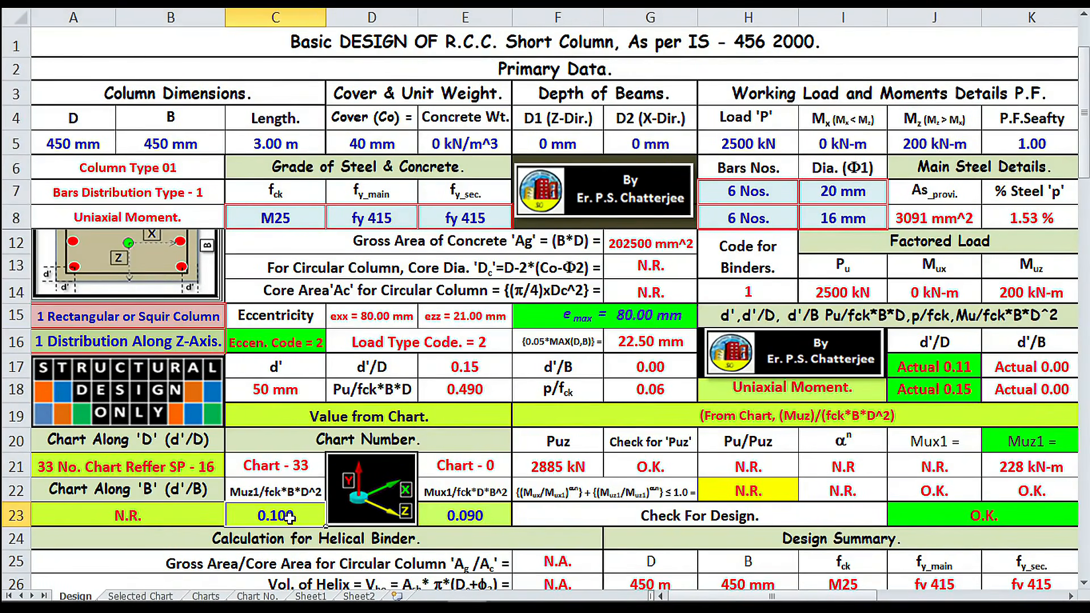
text(0.08)
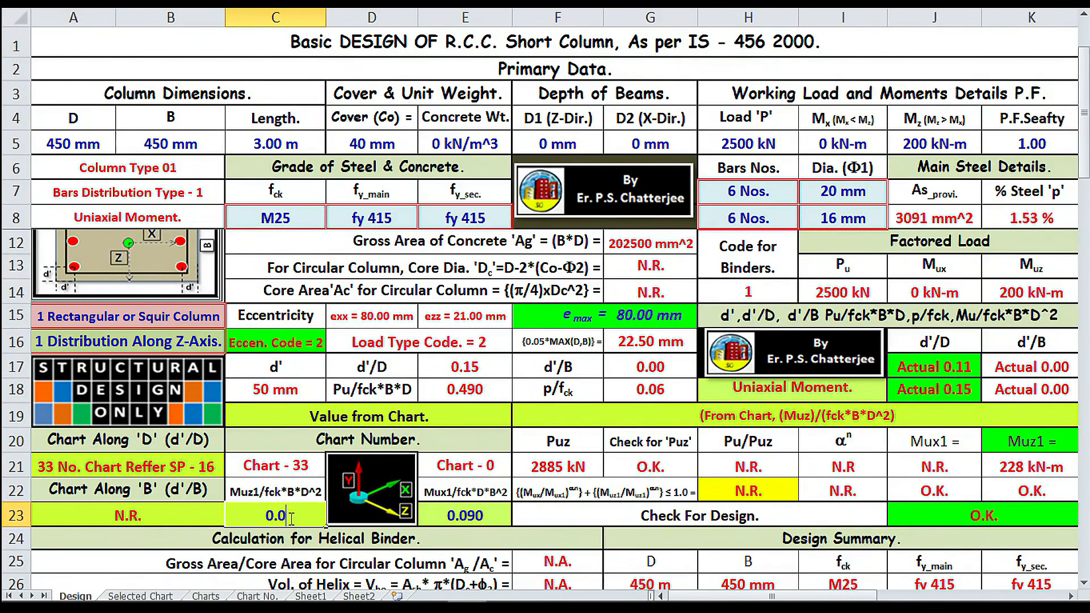
click(485, 516)
key(Return)
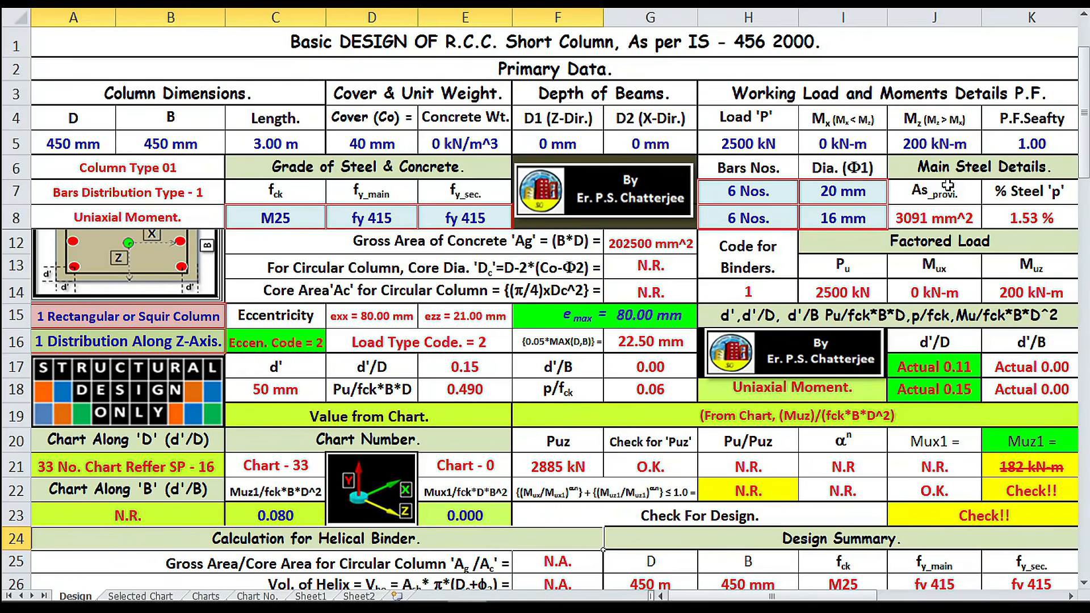
Step: Set the second row of main steel bars to 4 Nos. with a 20 mm diameter
click(789, 223)
click(805, 222)
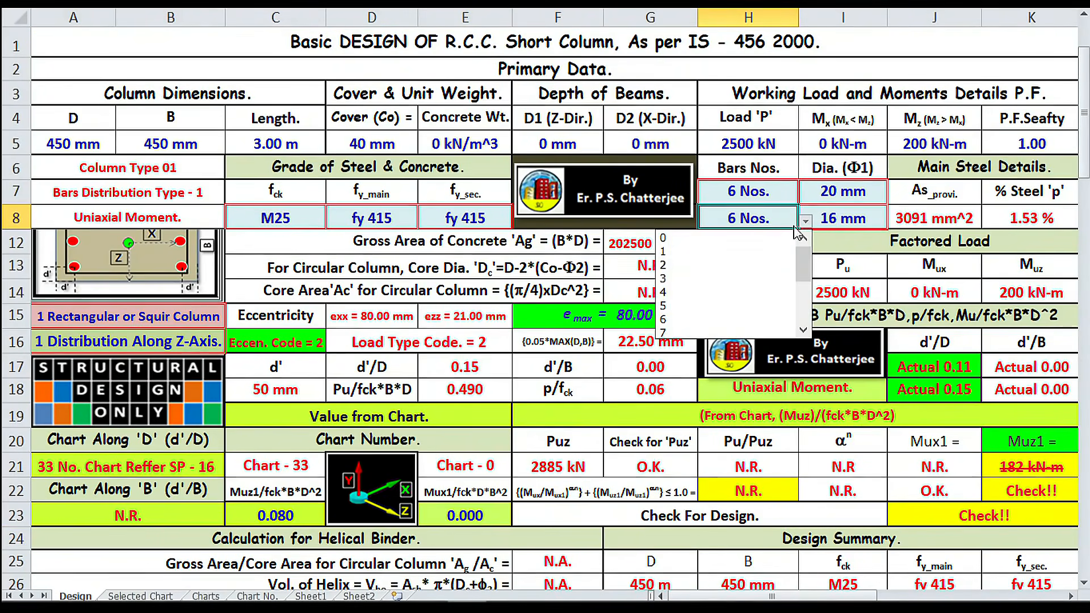
click(737, 292)
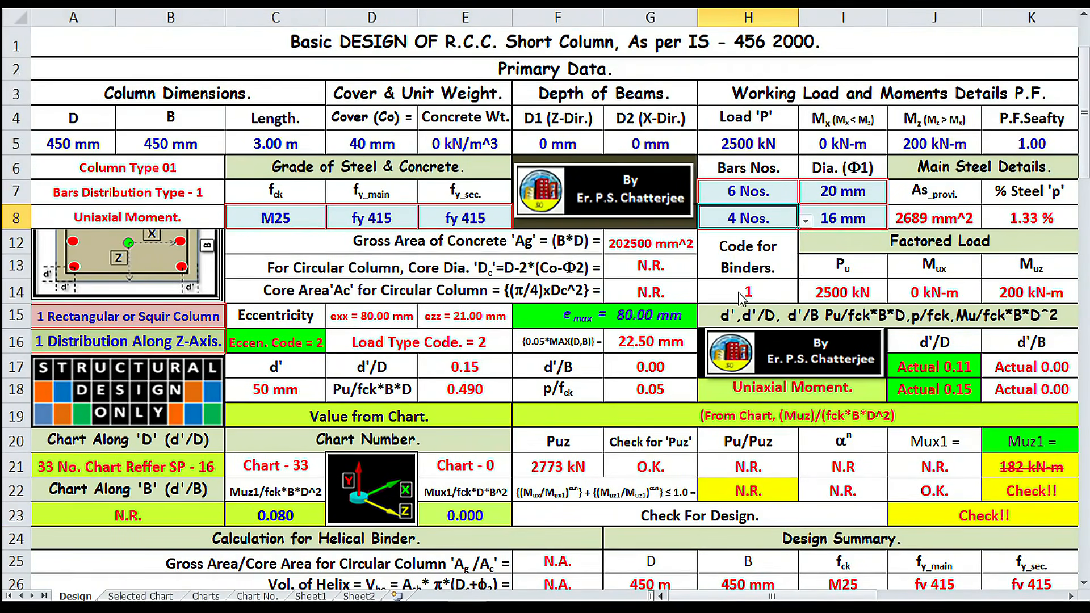
click(874, 216)
click(894, 221)
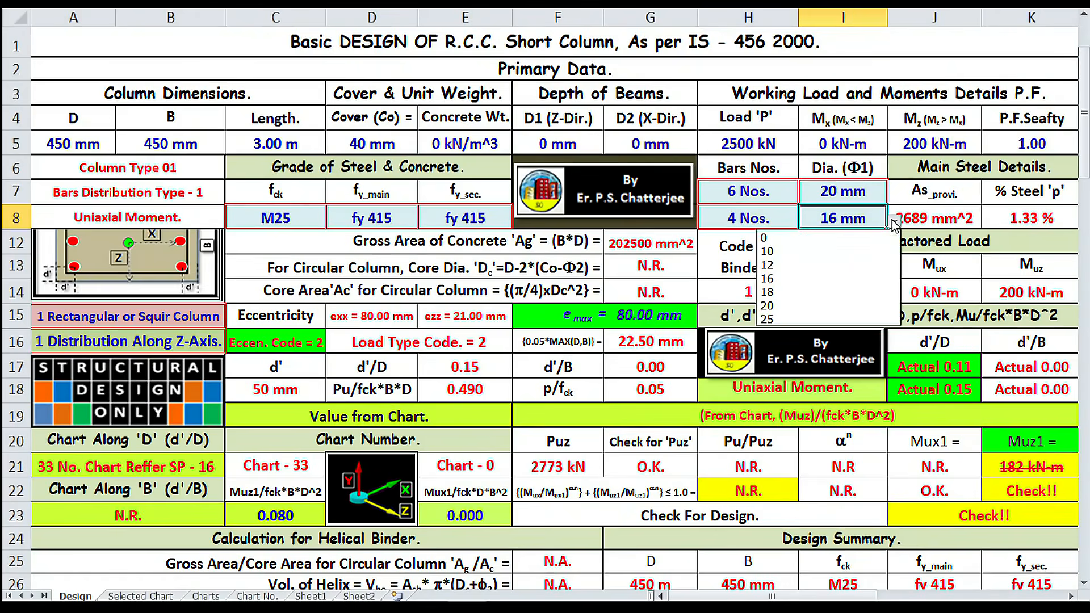
click(845, 308)
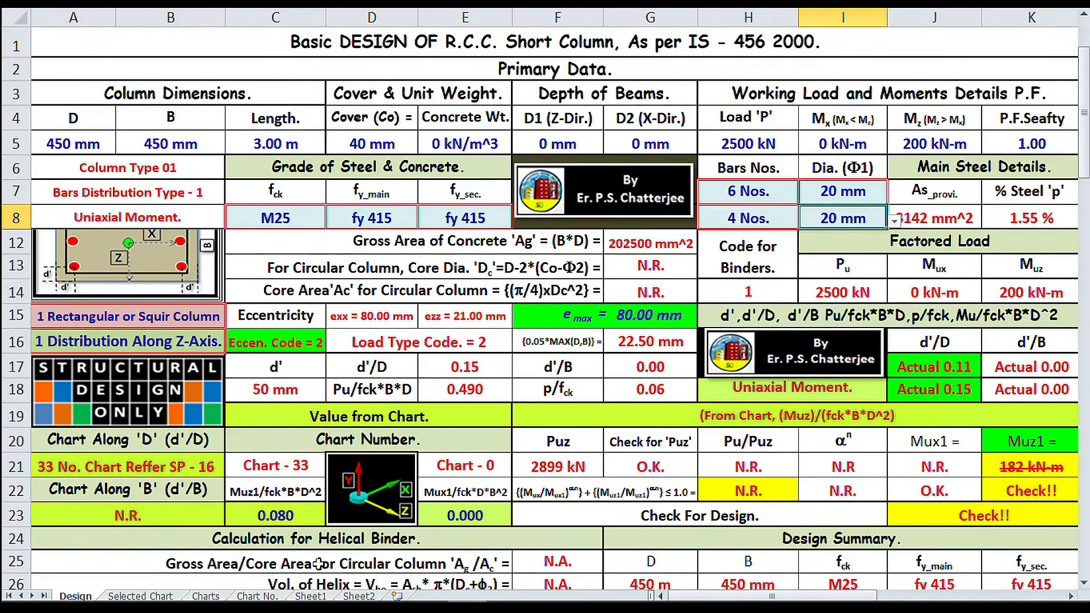
Step: Consult the selected interaction chart and set the Muz1/fck*B*D^2 value to 0.09
click(125, 596)
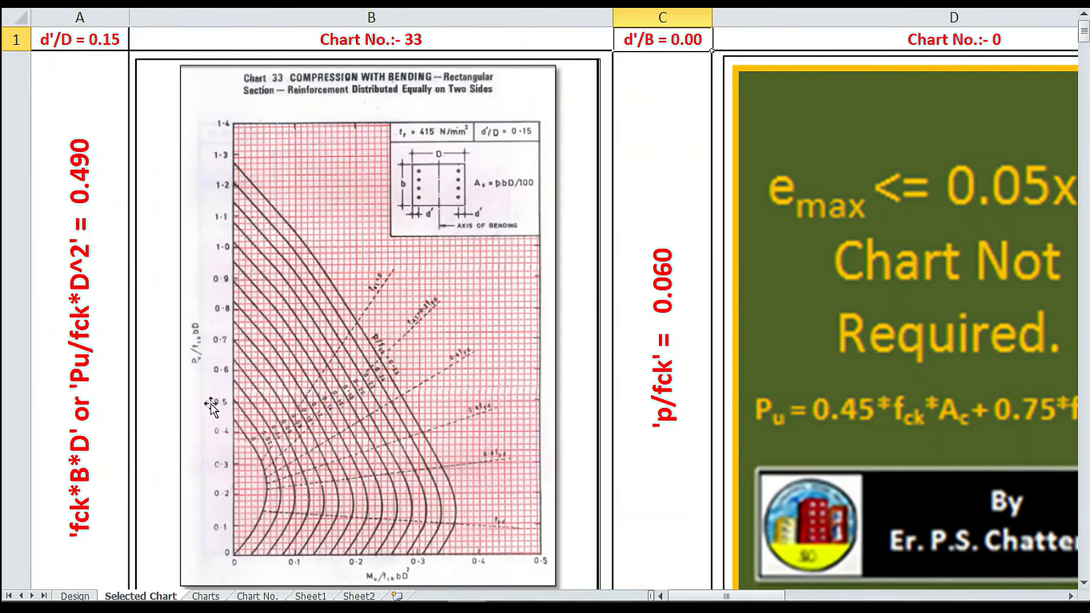
click(83, 595)
text(0.09)
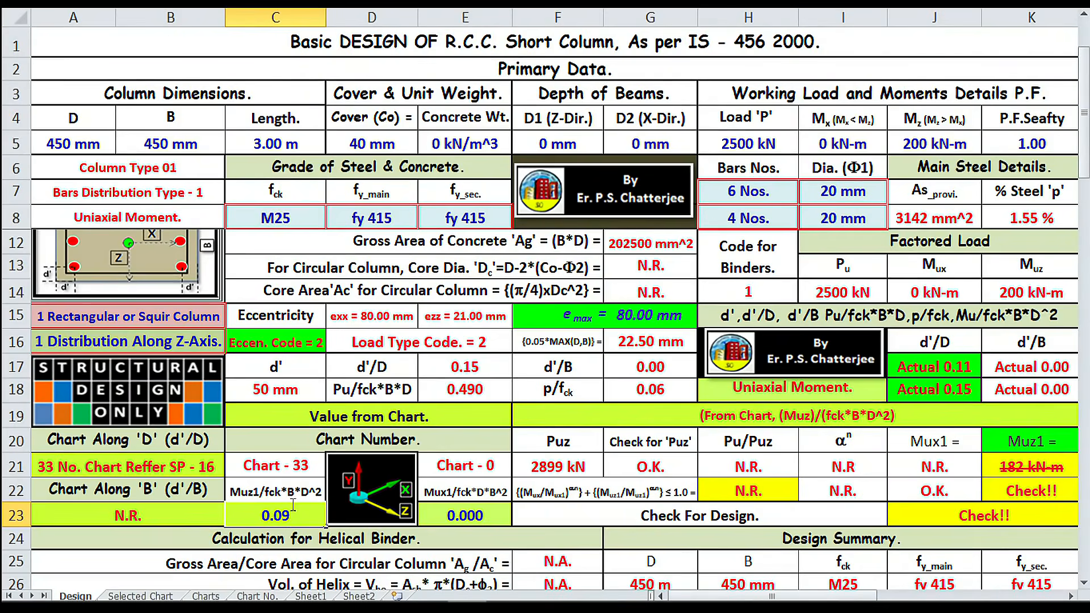
key(Return)
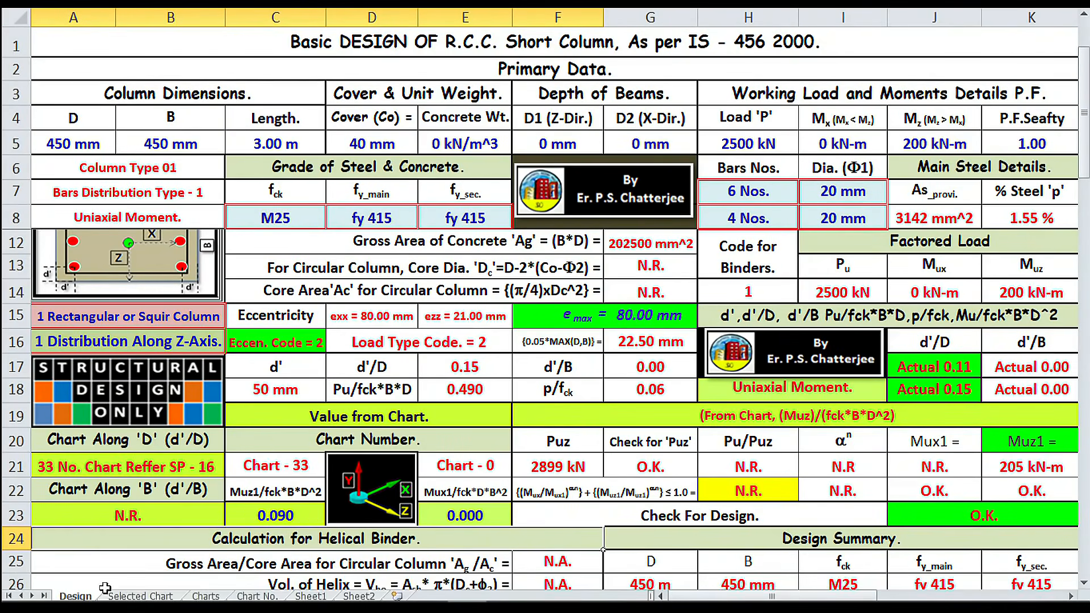
Step: Recheck the selected chart, then set the second bar row's diameter to 16 mm and column dimension D to 500 mm
click(136, 597)
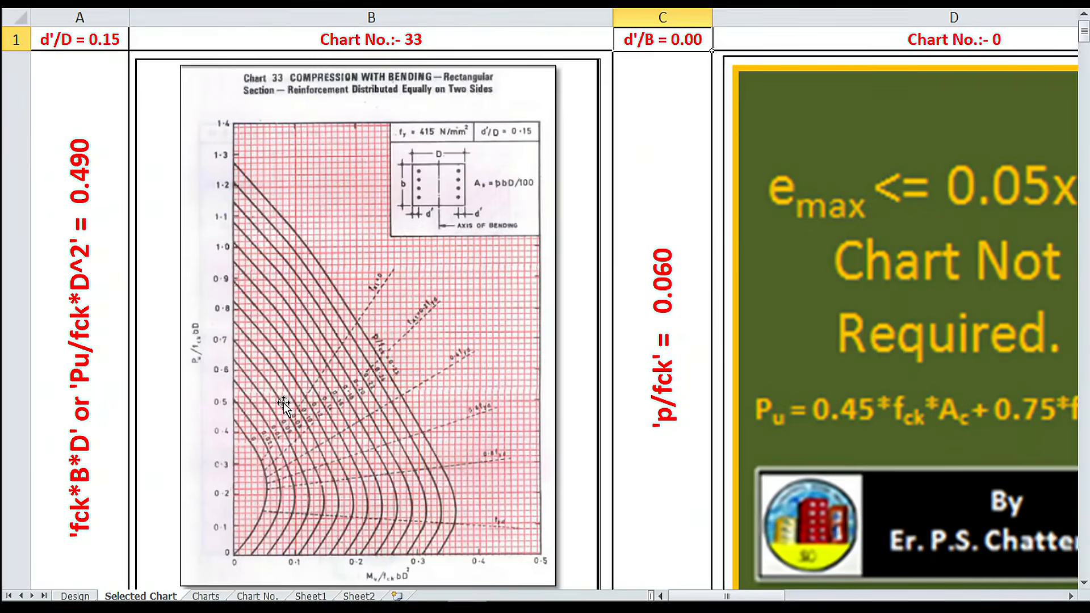
key(ctrl+Page_Up)
click(894, 221)
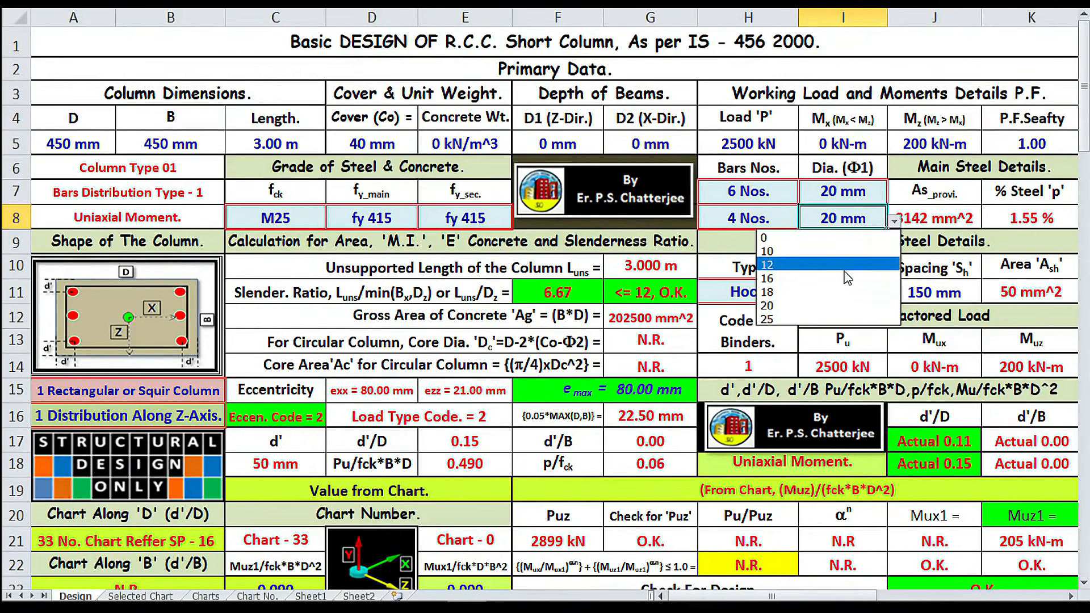
click(833, 287)
click(65, 139)
text(500)
key(Return)
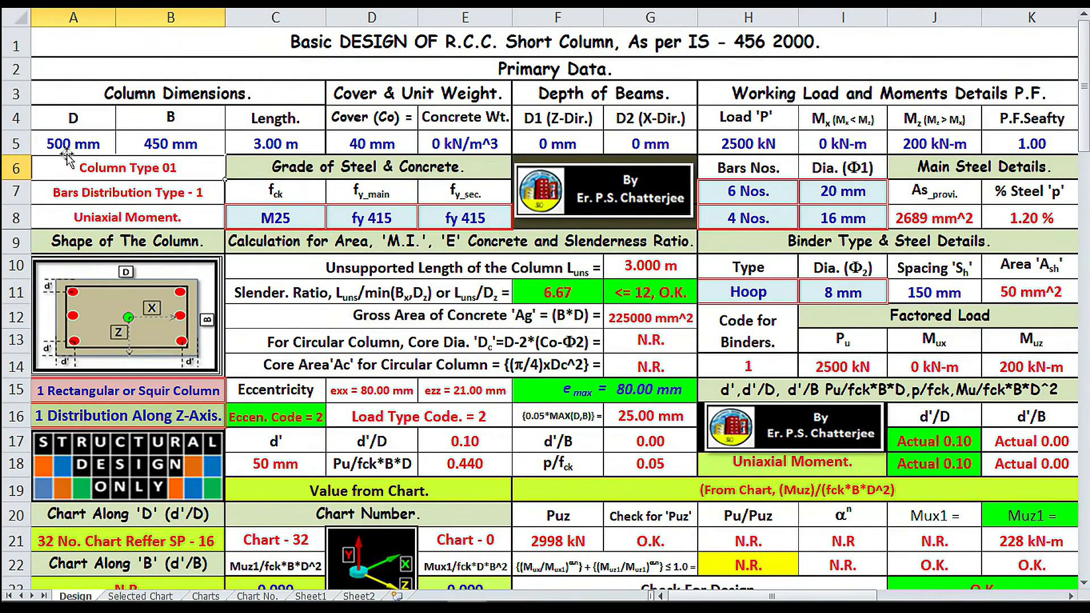
Step: Examine the interaction chart selected for the resized column and review its chart values and design check
click(125, 597)
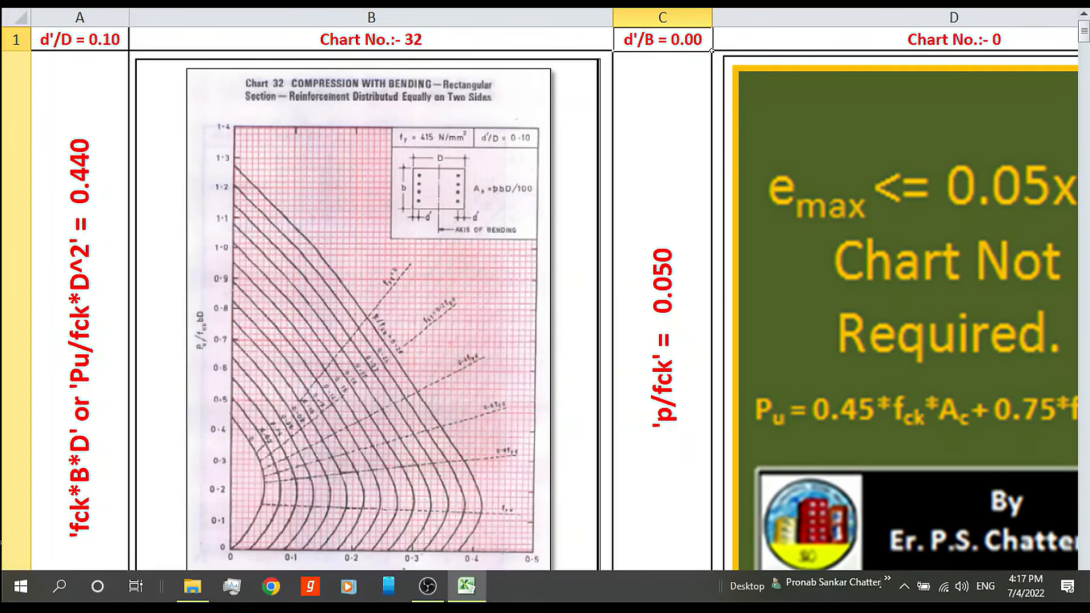
click(80, 596)
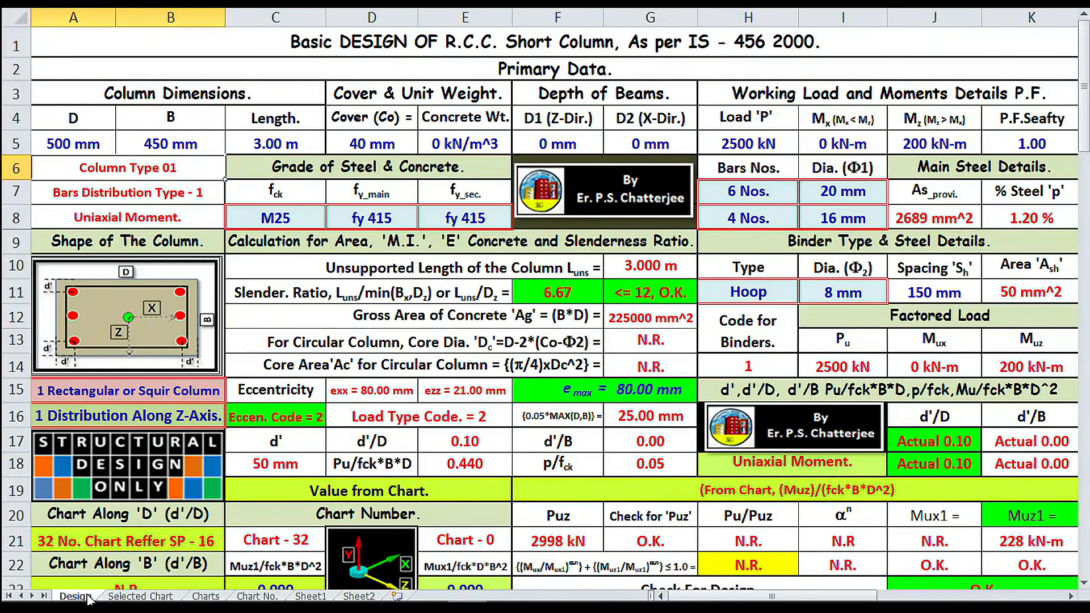
scroll(286, 404, down, 2)
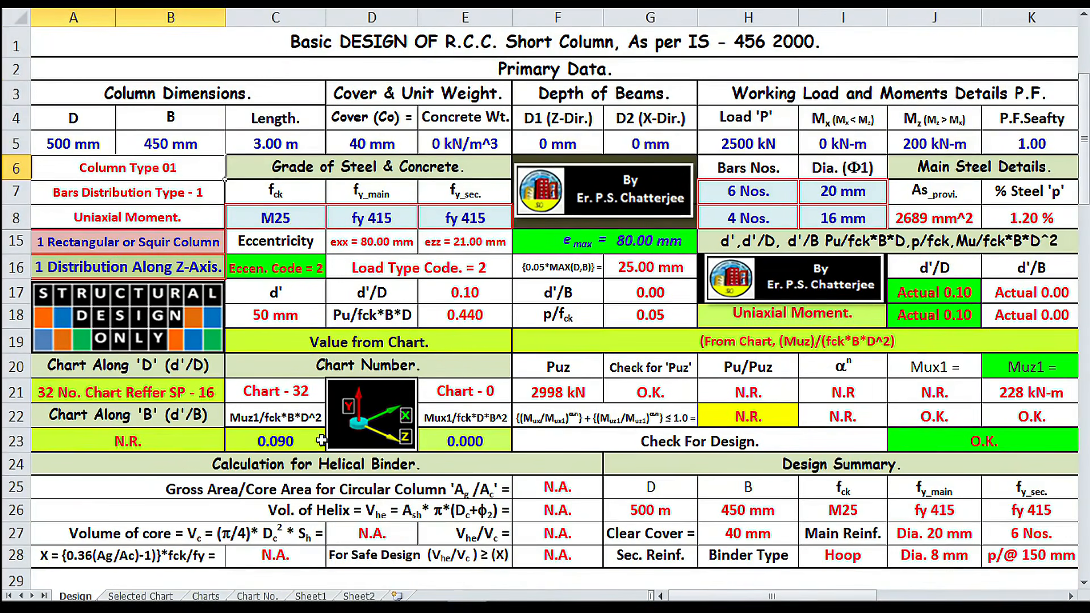
scroll(350, 420, up, 2)
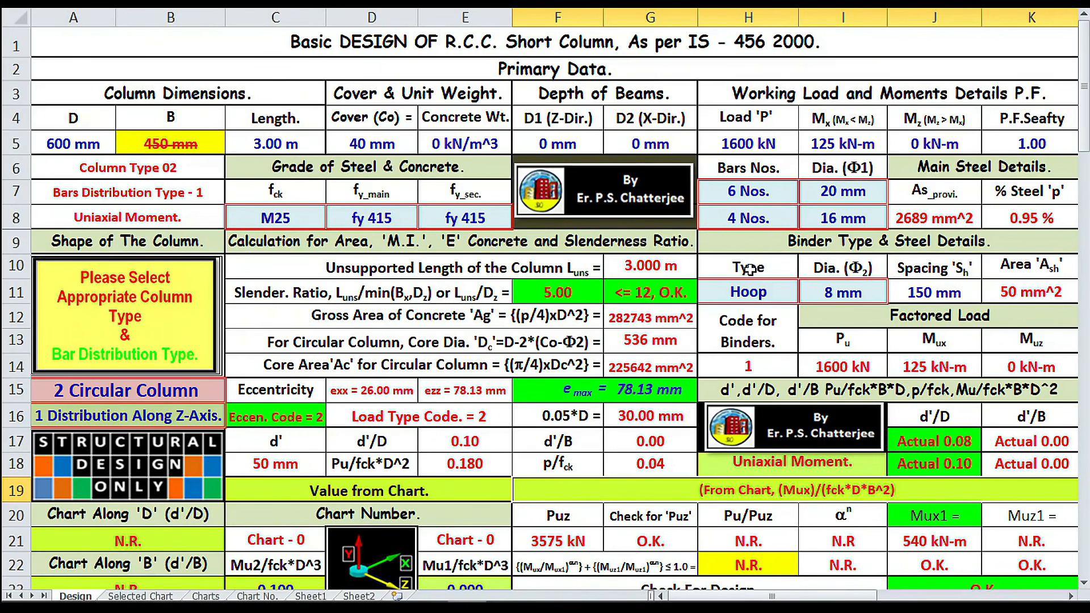
Step: Set the concrete grade to M20 and both the main and secondary steel grades to fy 250
click(398, 213)
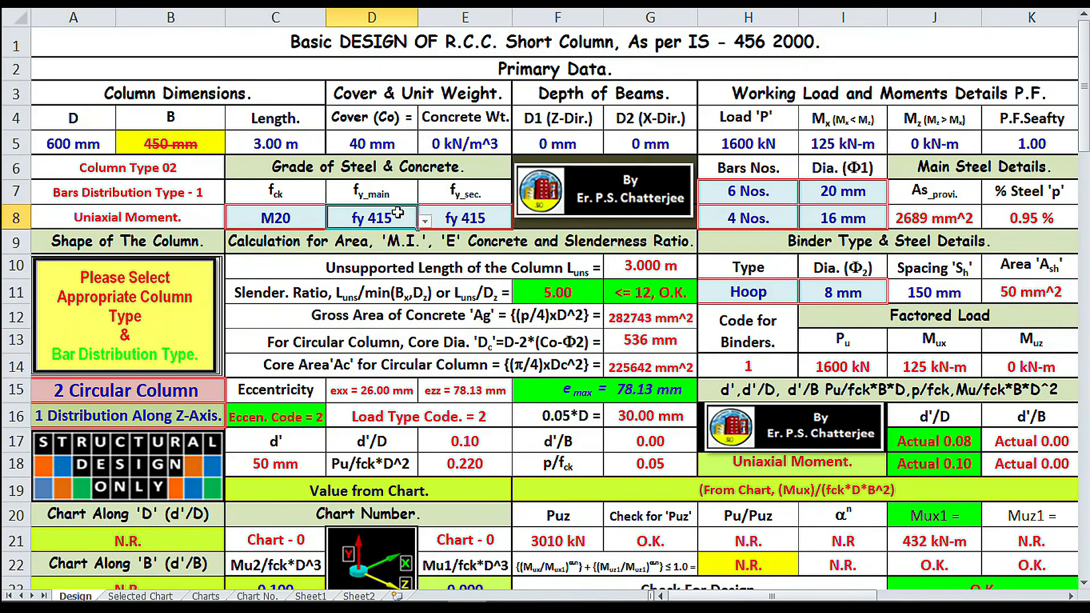
click(425, 221)
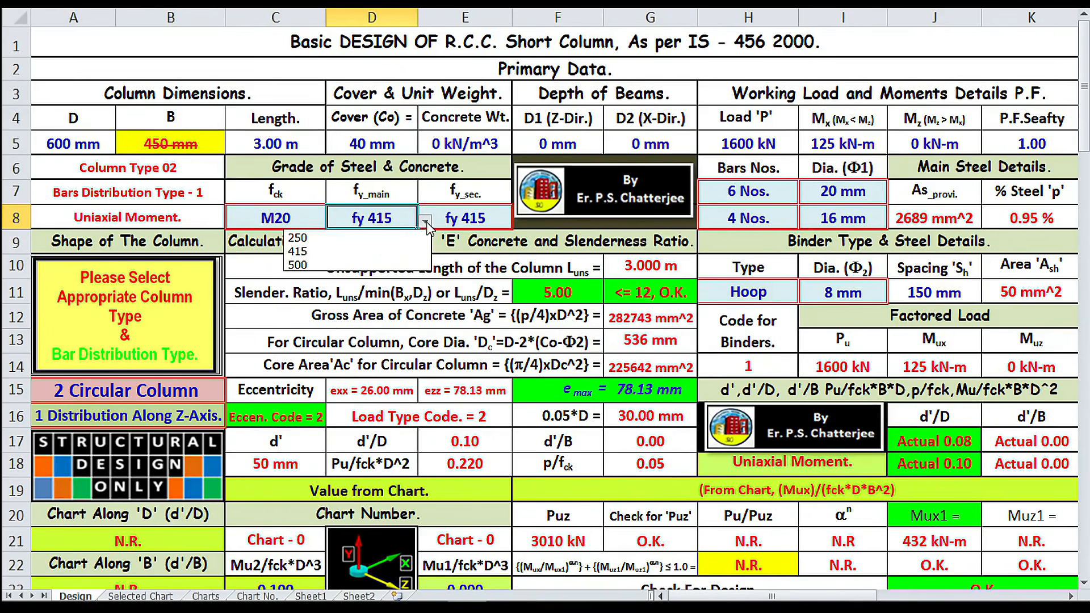
click(382, 238)
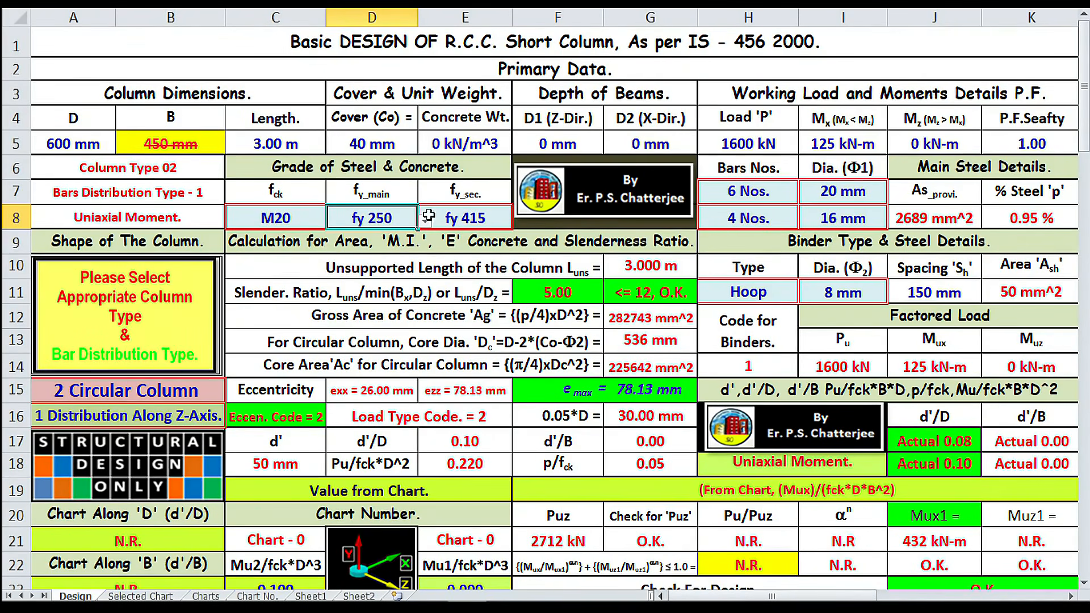
click(476, 211)
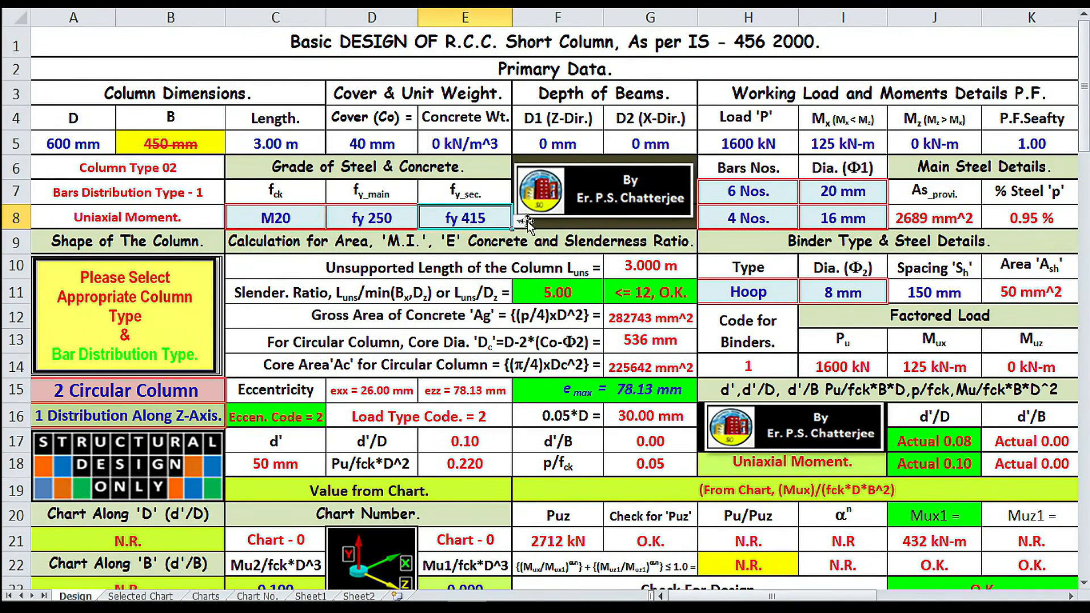
click(520, 221)
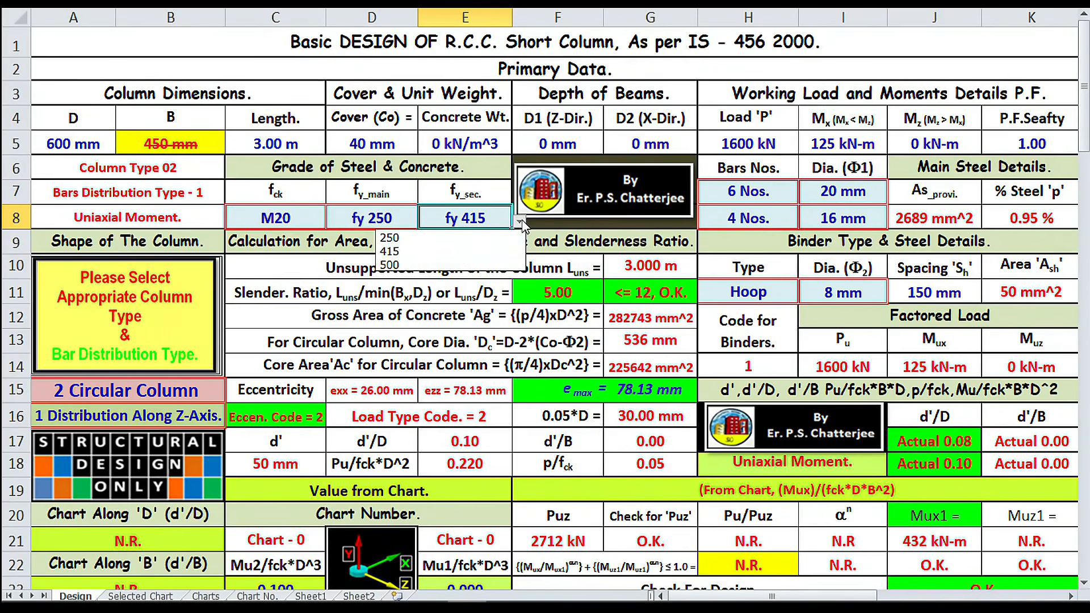
click(450, 239)
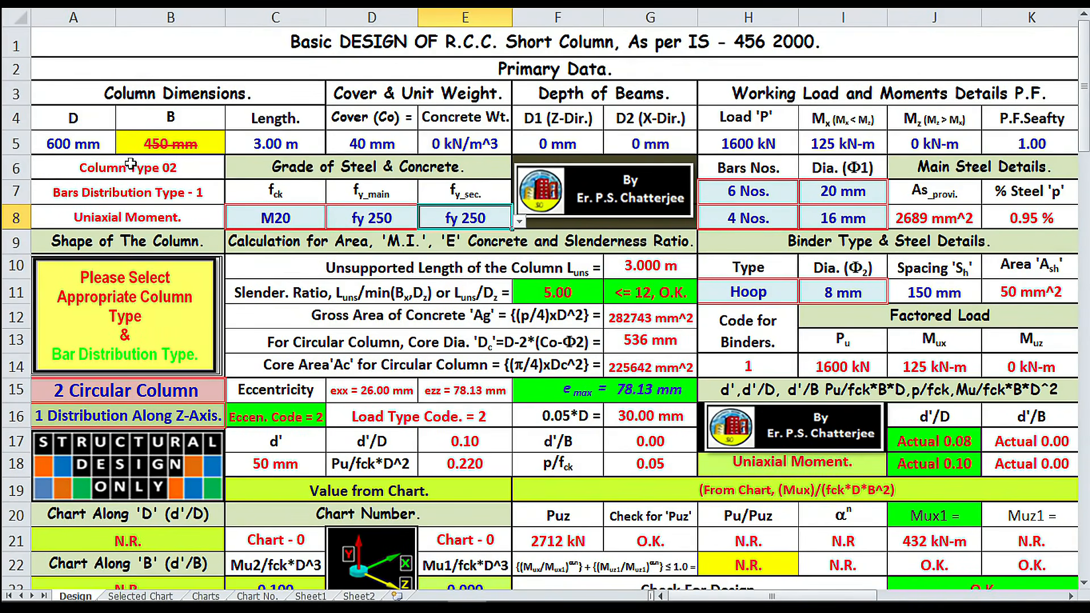
Step: Set the circular column's dimension D to 500 mm and dimension B to 0 mm
click(86, 134)
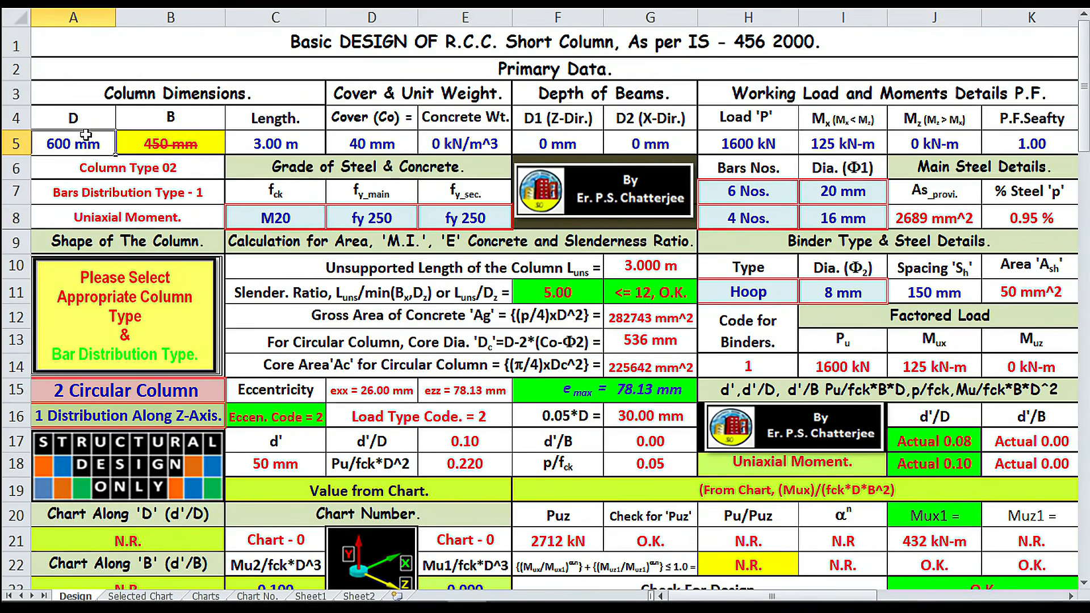
text(500)
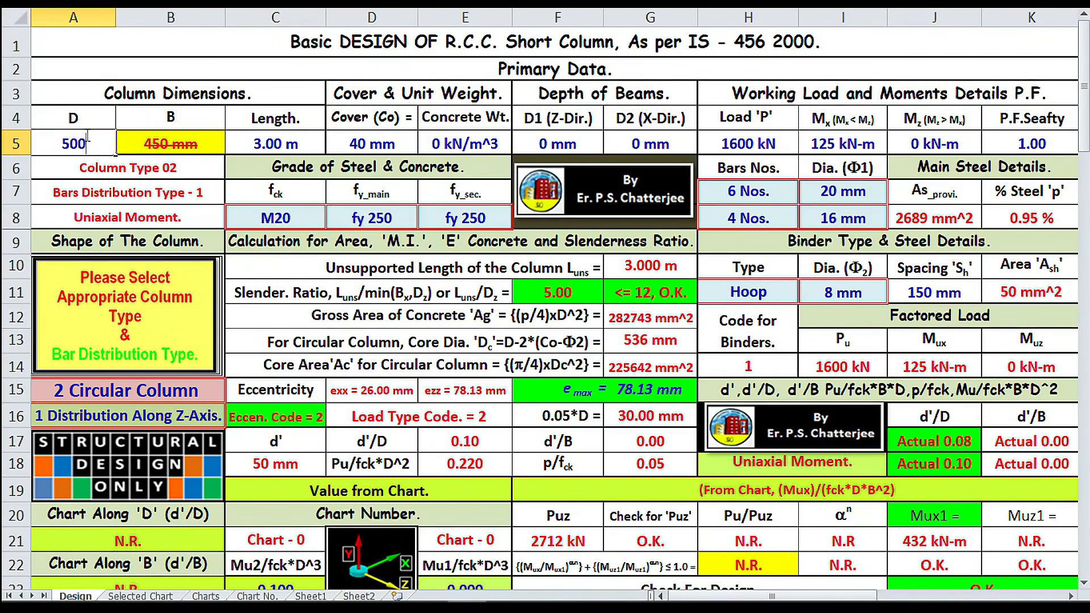
click(157, 148)
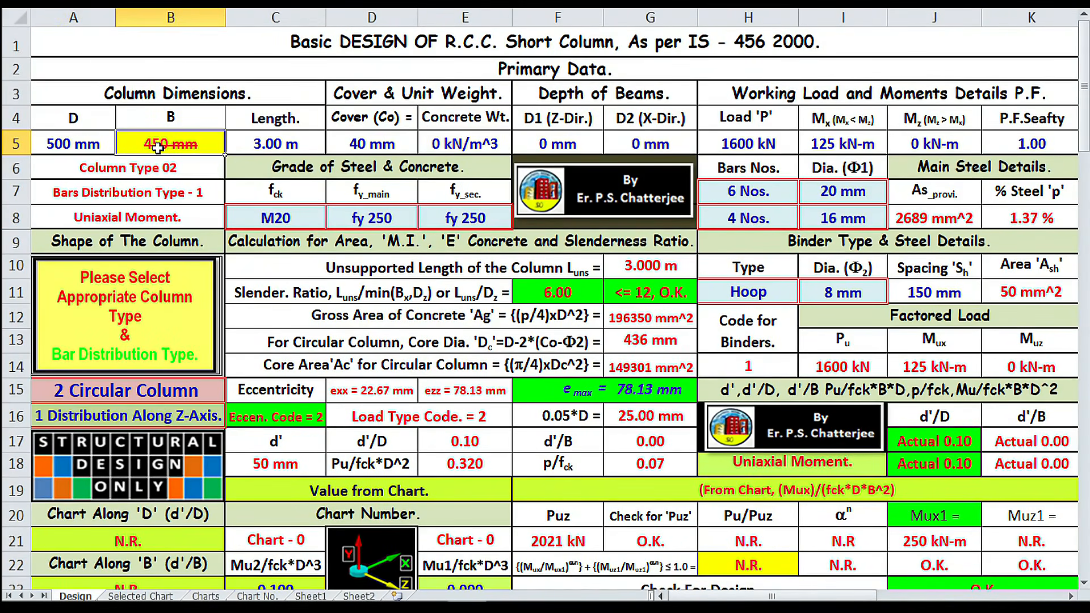
text(0)
click(330, 261)
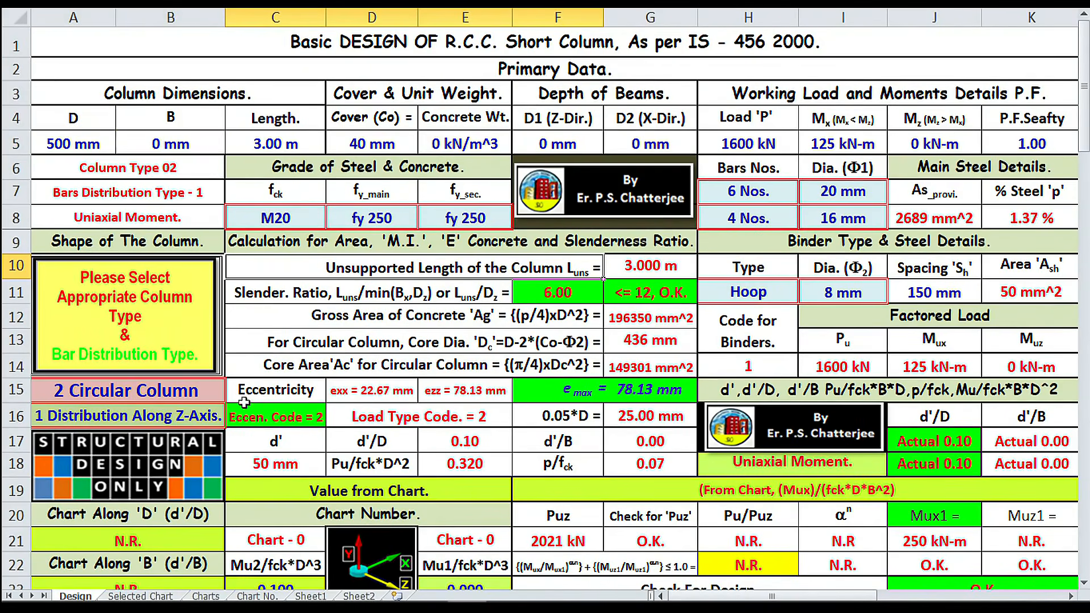
Step: Change the bar distribution type to 4 Circular Distribution
click(221, 420)
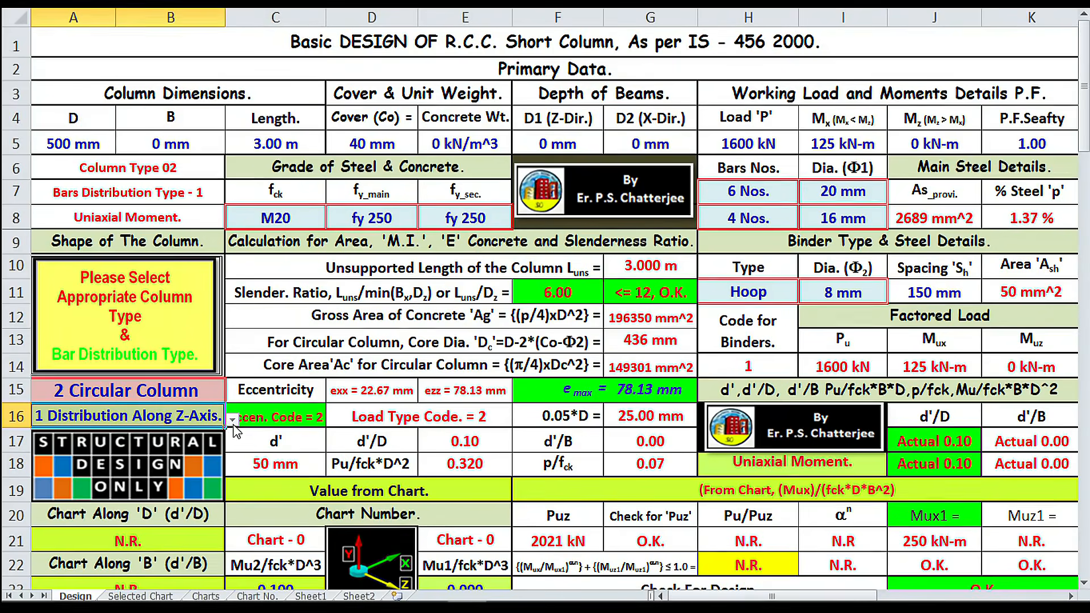
click(232, 419)
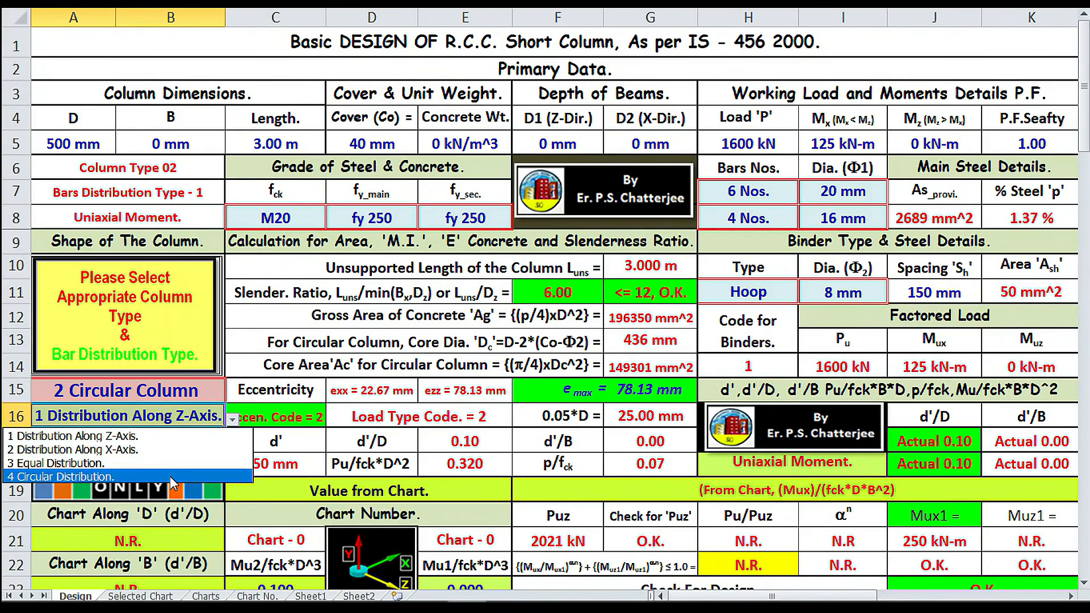
click(169, 476)
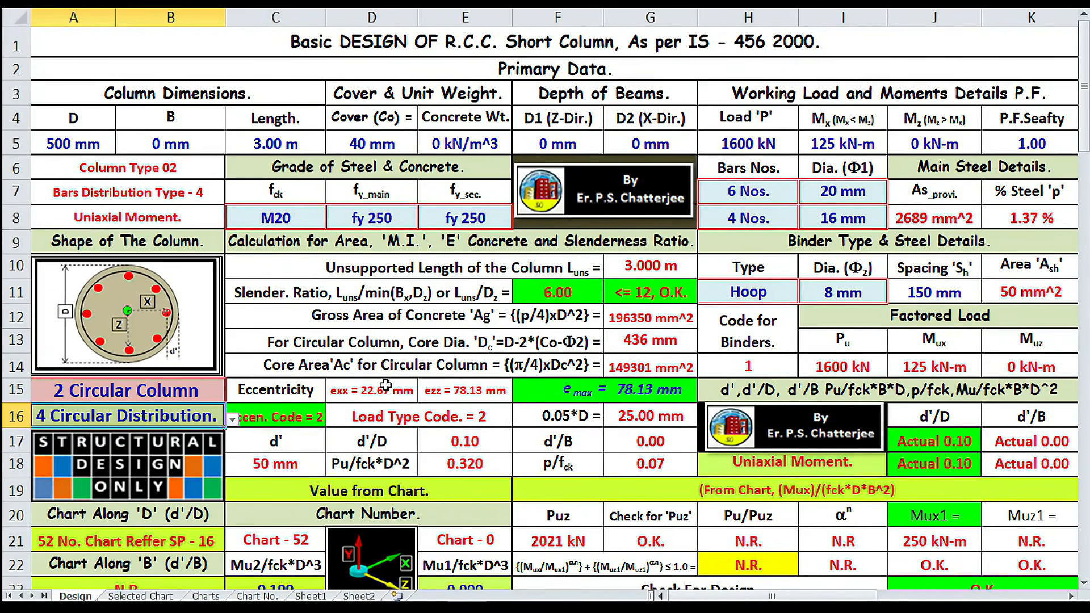
Step: Set the Mu2/fck*D^3 chart value to 0.051 and view the selected interaction chart for the circular section
click(749, 146)
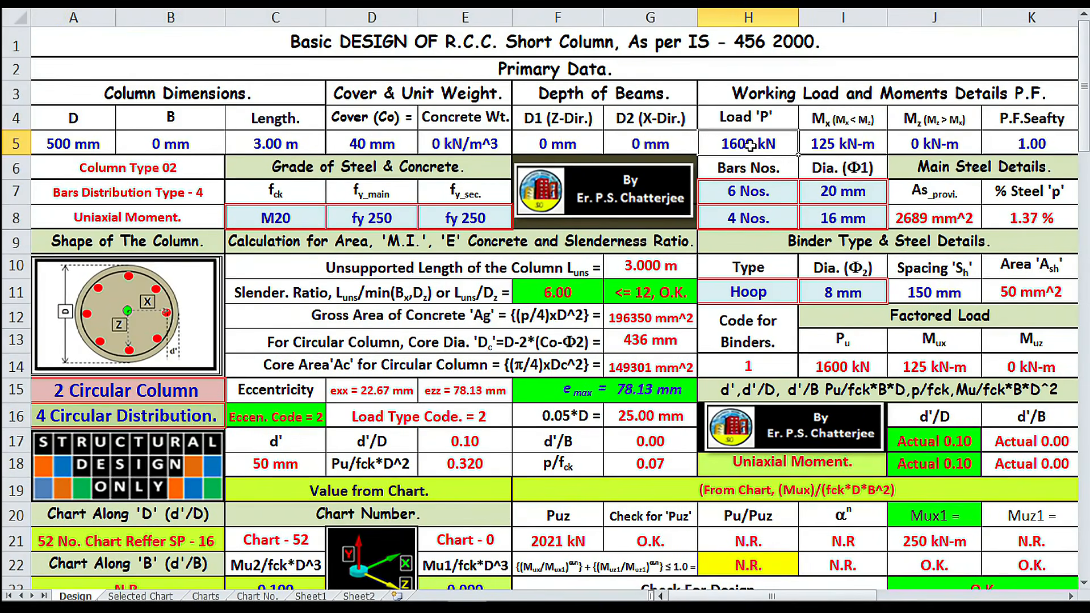
click(852, 144)
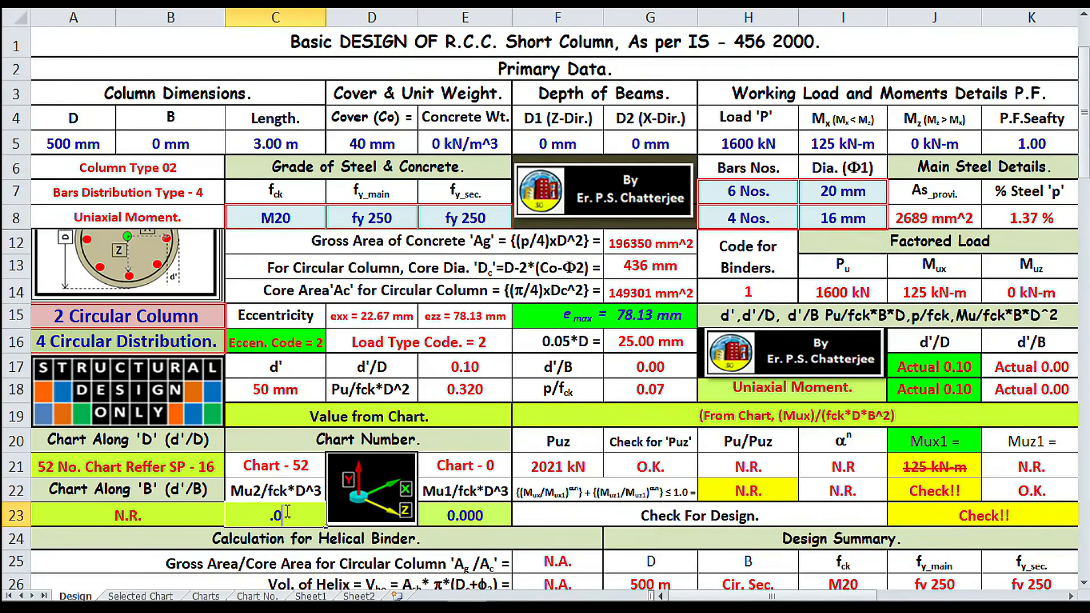
text(51)
key(Return)
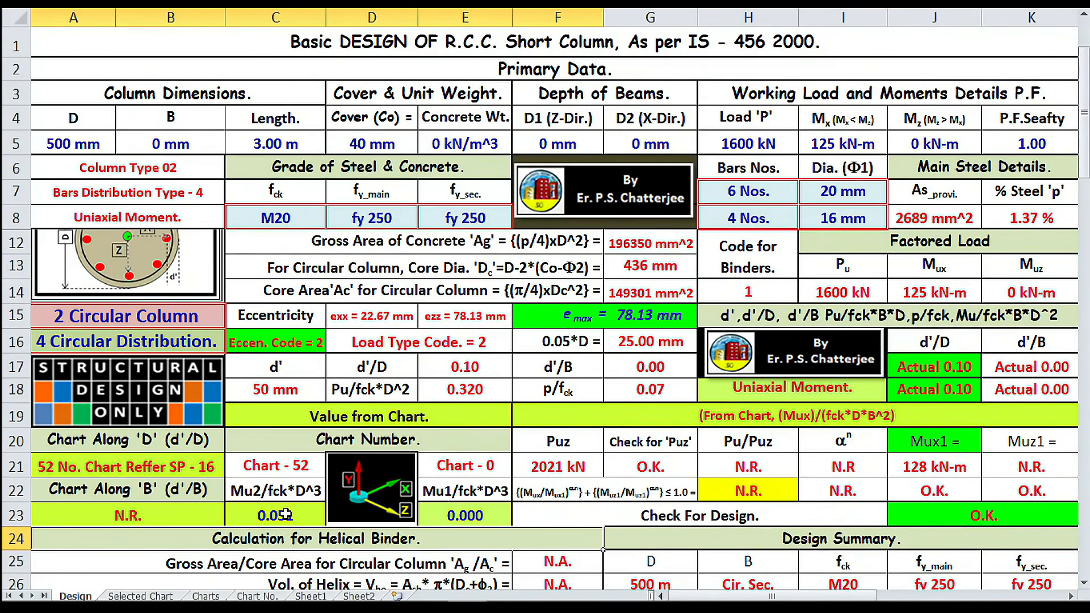
click(140, 596)
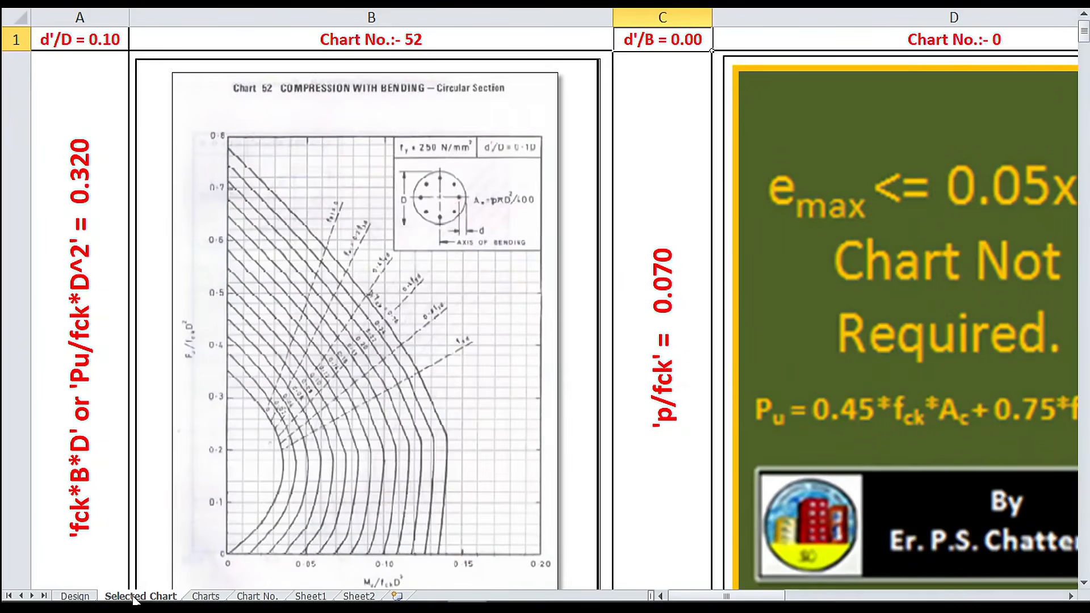